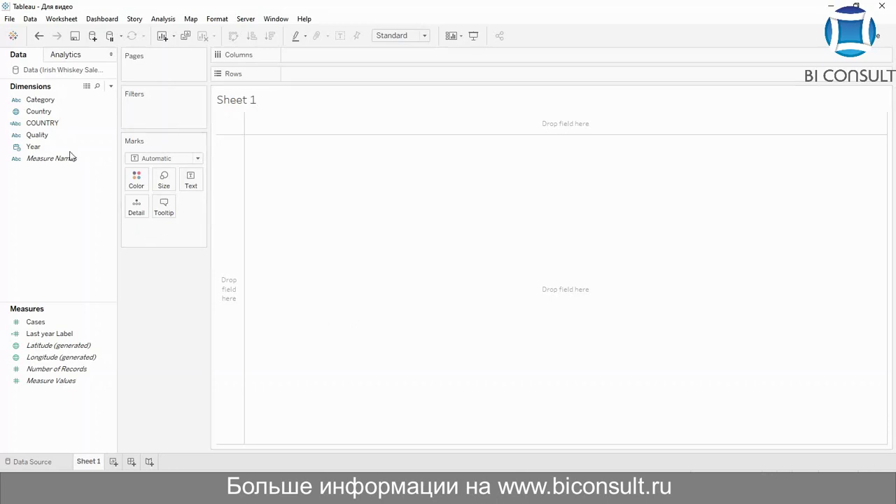
click(59, 124)
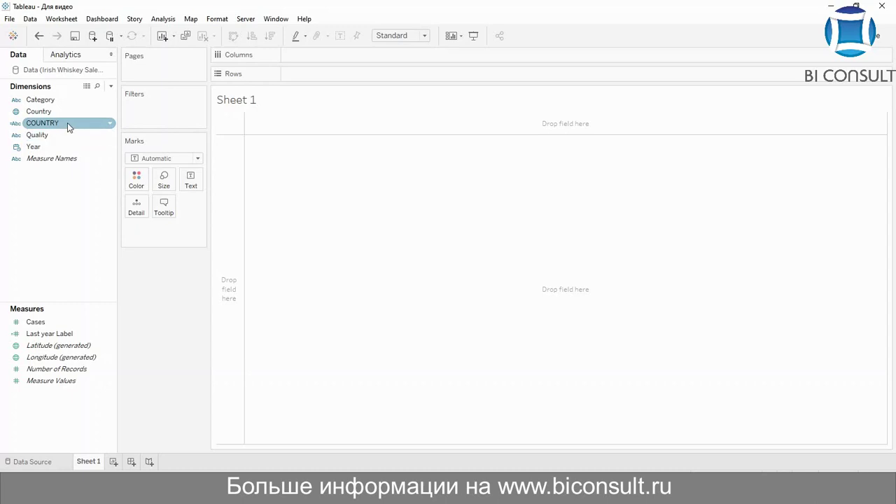
click(56, 357)
click(70, 334)
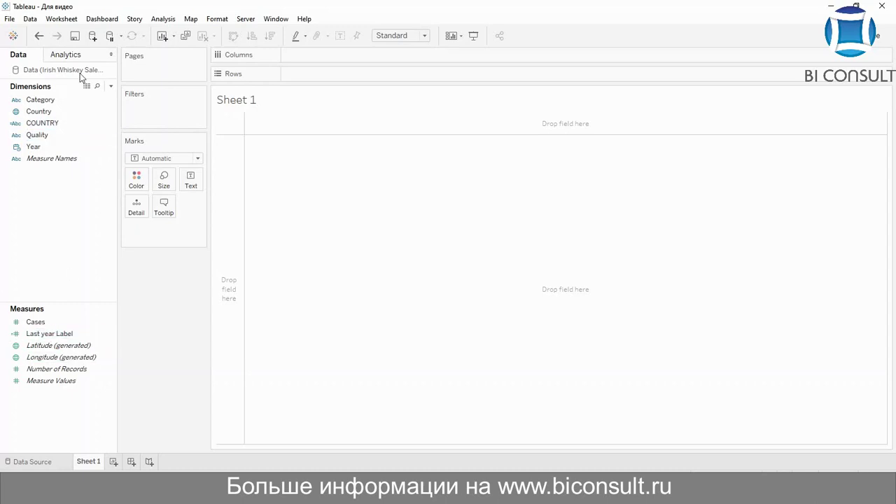
click(55, 124)
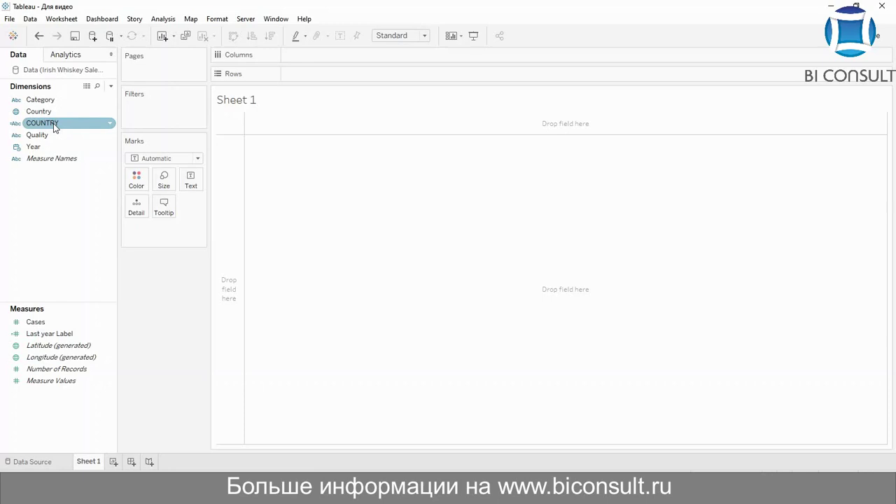
click(64, 335)
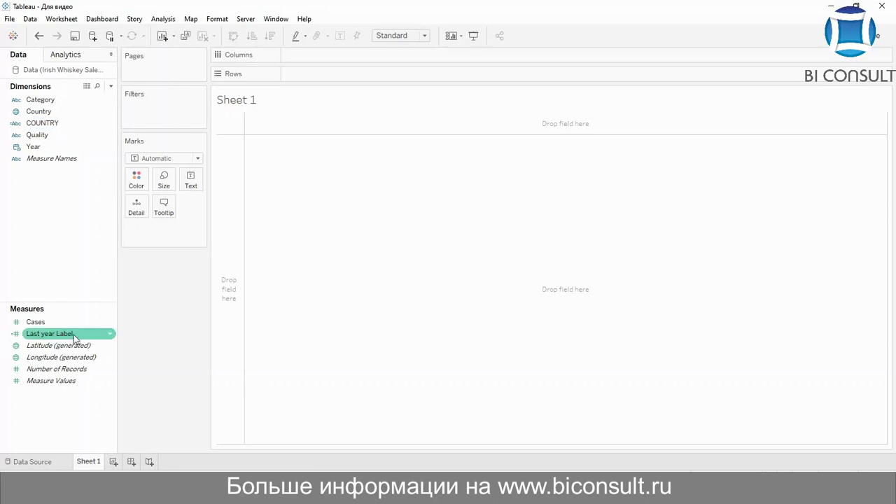
click(82, 291)
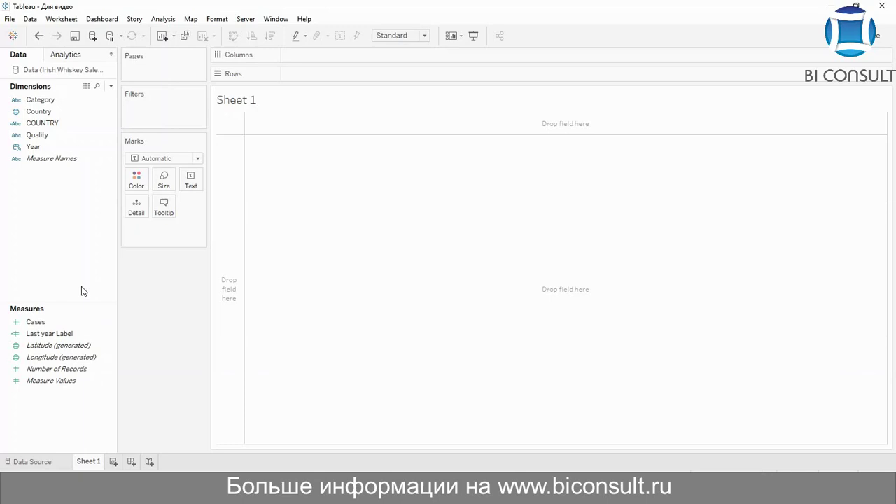
Create a calculated field named "AVG for all countries".
right_click(67, 221)
click(102, 226)
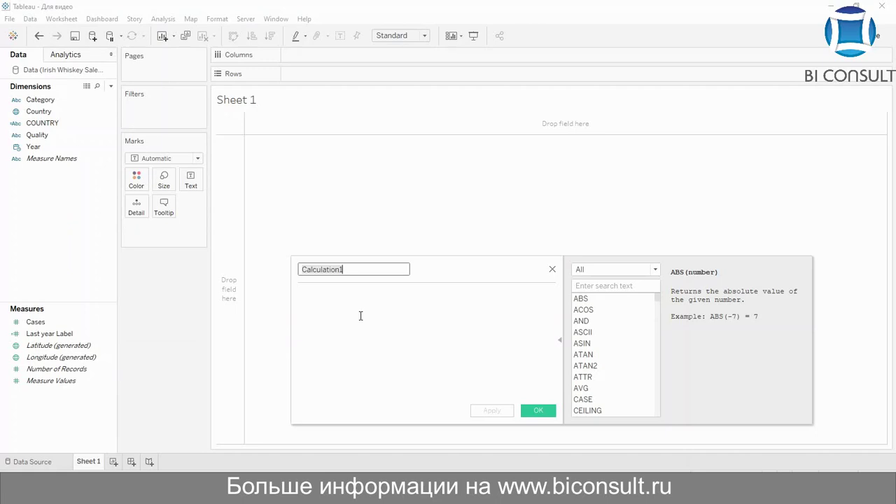
key(BackSpace)
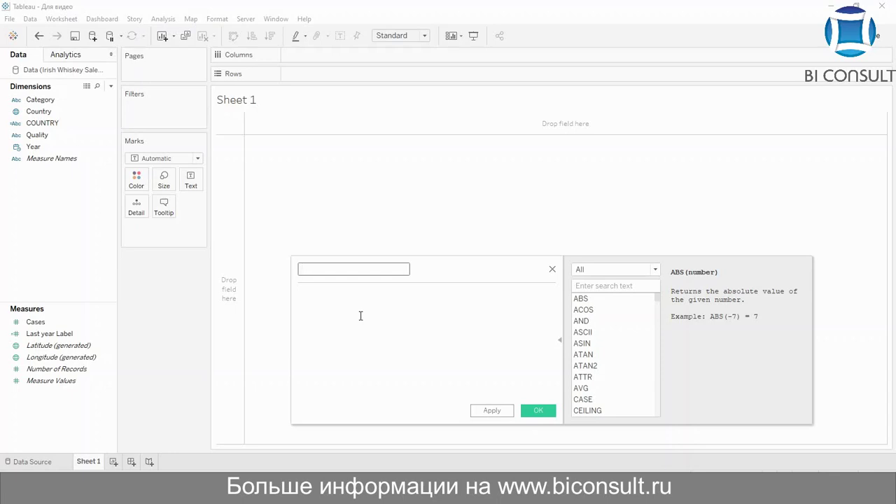
text(AVG for all countries)
key(Tab)
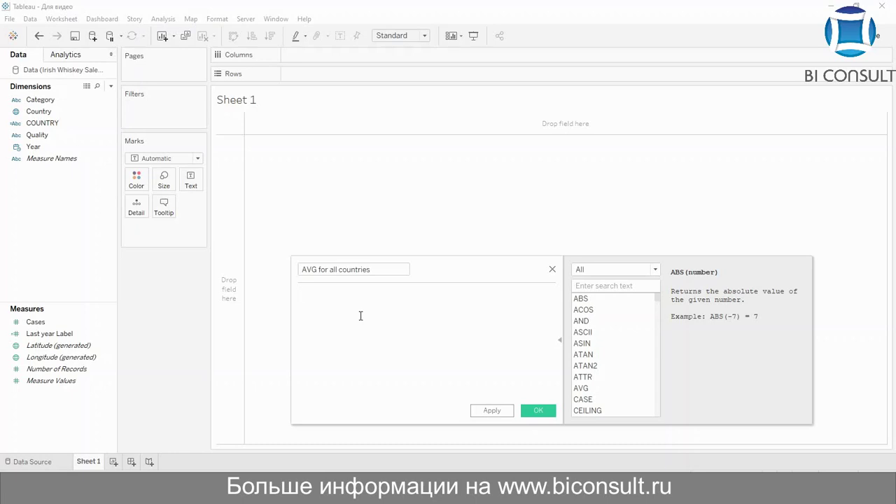
Begin the calculation as a braced FIXED expression over the dimensions [Year] and [Quality].
text({})
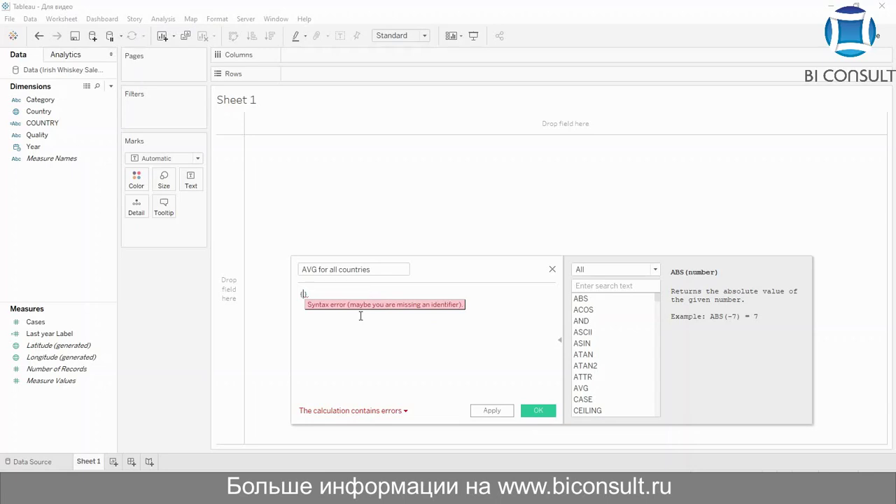
text(F)
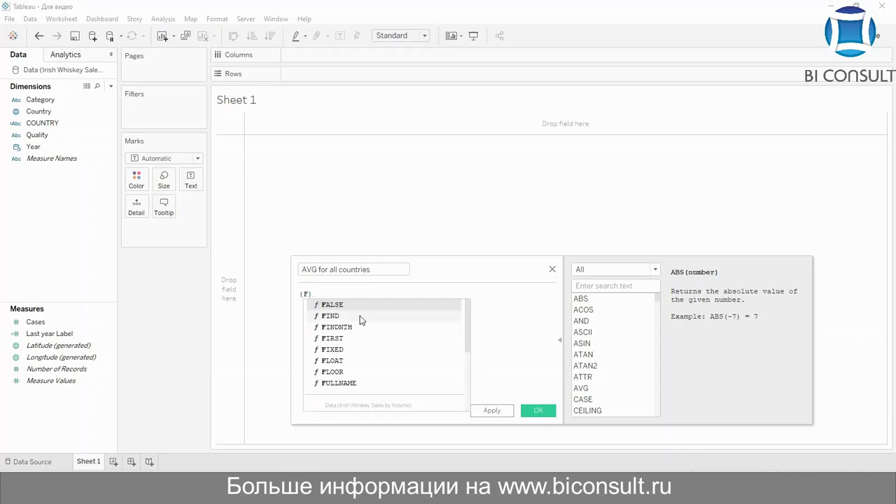
text(IXED )
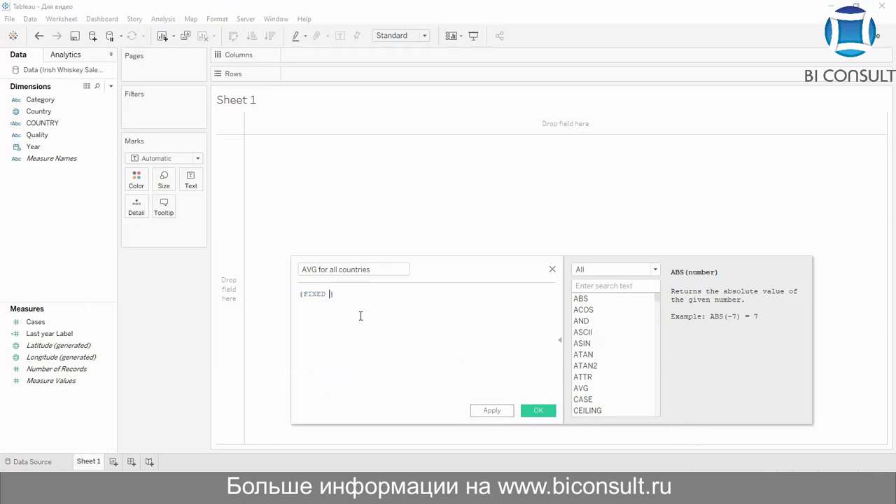
text(Ye)
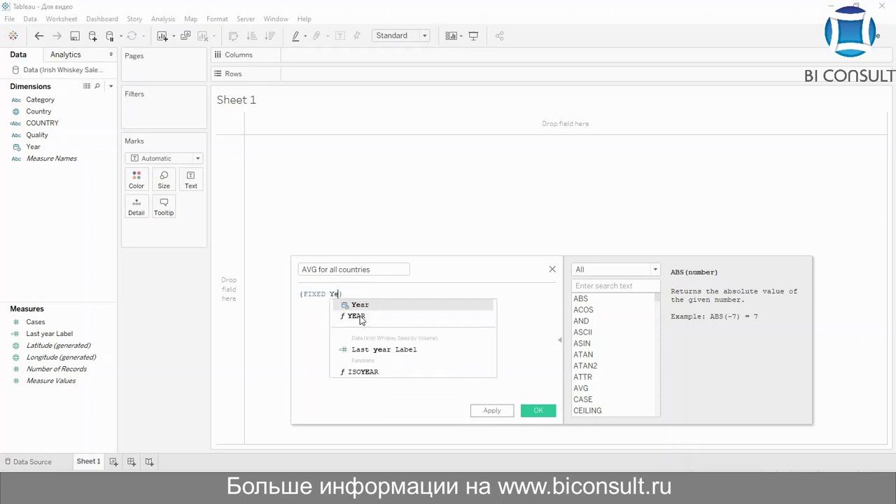
key(Return)
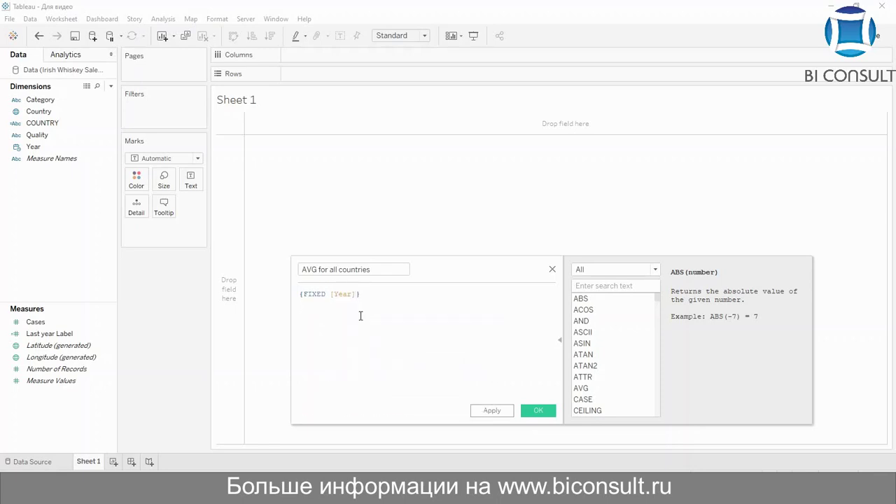
text(:)
text( Qua)
key(Return)
Complete the FIXED expression with the aggregate AVG([Cases]) and save the calculated field.
text(: avg)
key(Return)
text(CAS)
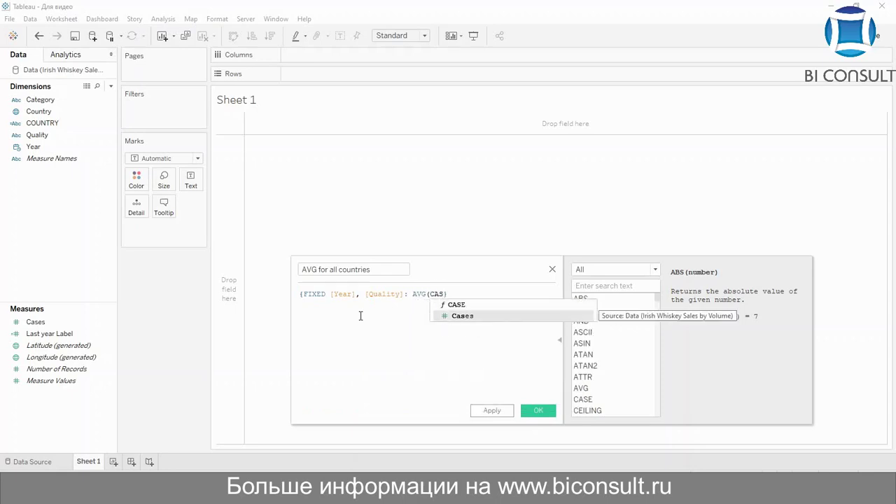
key(Return)
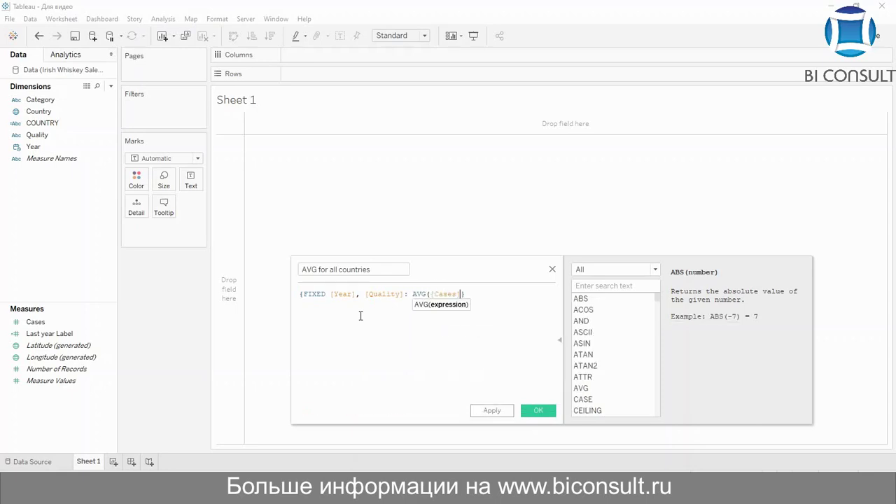
text())
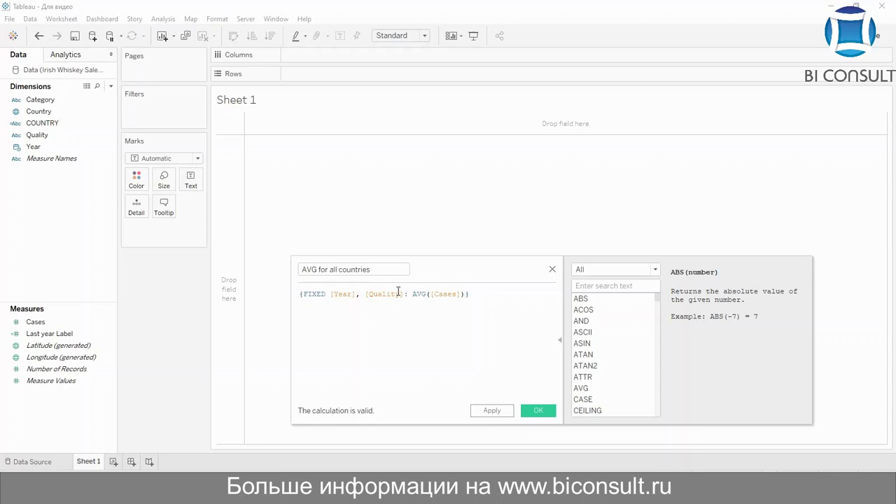
click(468, 293)
click(536, 411)
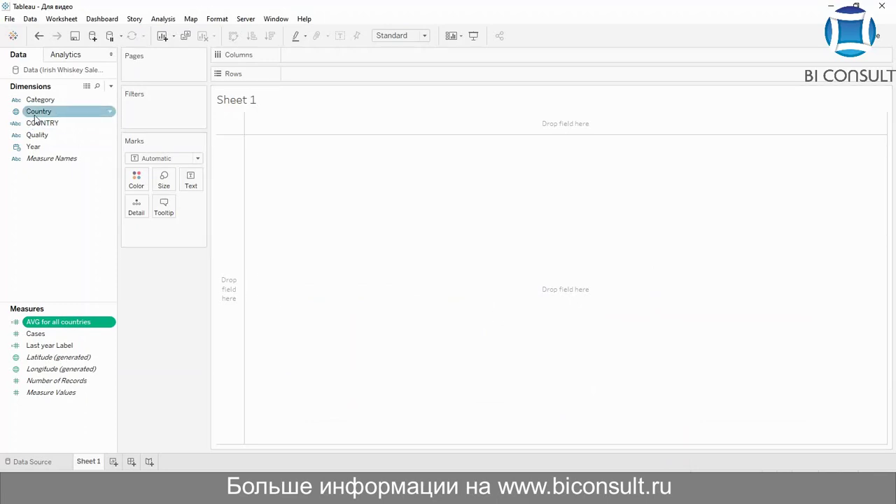
Add a Country filter that keeps Canada, Czech Republic, France, Germany, Ireland, Russia and United Kingdom.
drag(37, 112, 257, 123)
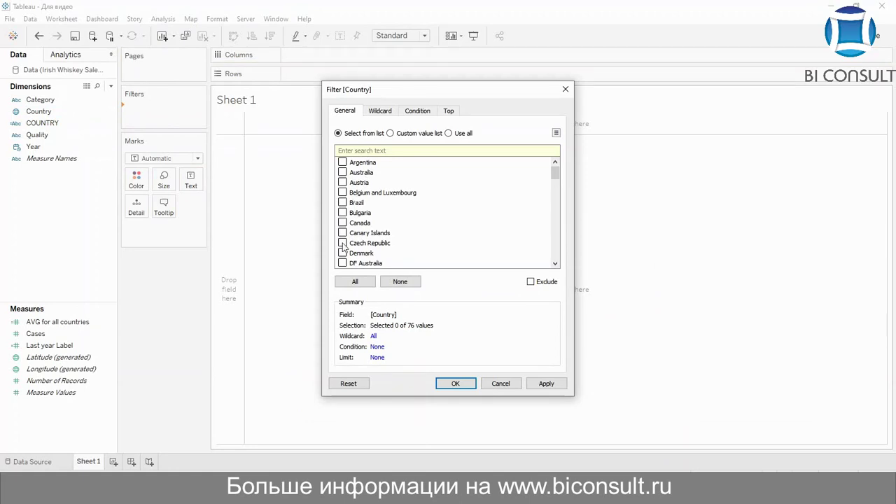
click(355, 226)
click(342, 223)
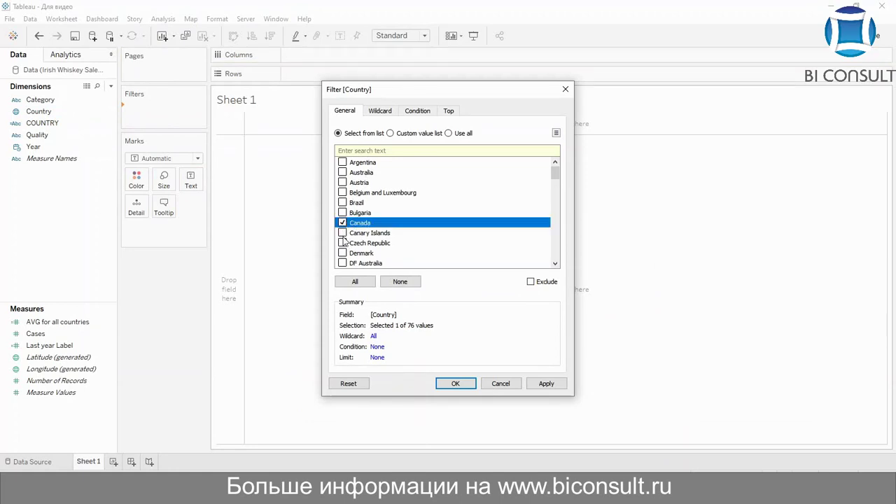
click(342, 243)
drag(557, 183, 555, 231)
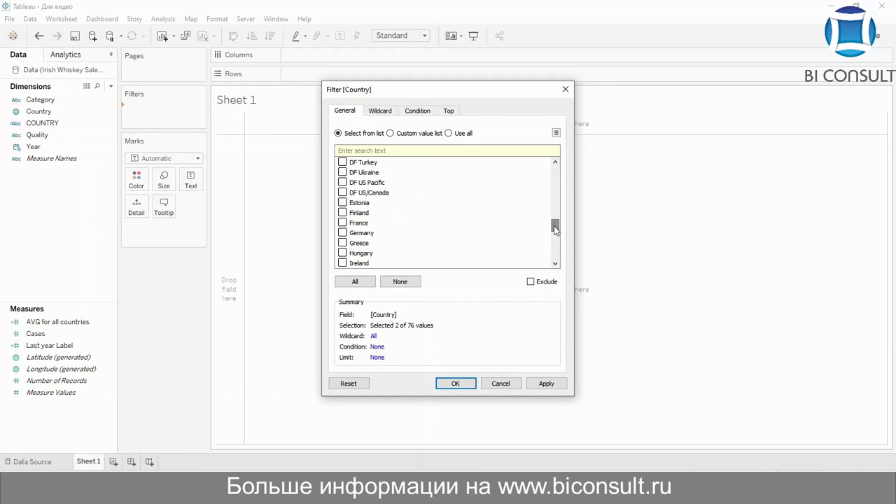
click(341, 223)
click(342, 233)
click(342, 263)
drag(559, 231, 555, 253)
click(342, 213)
click(343, 253)
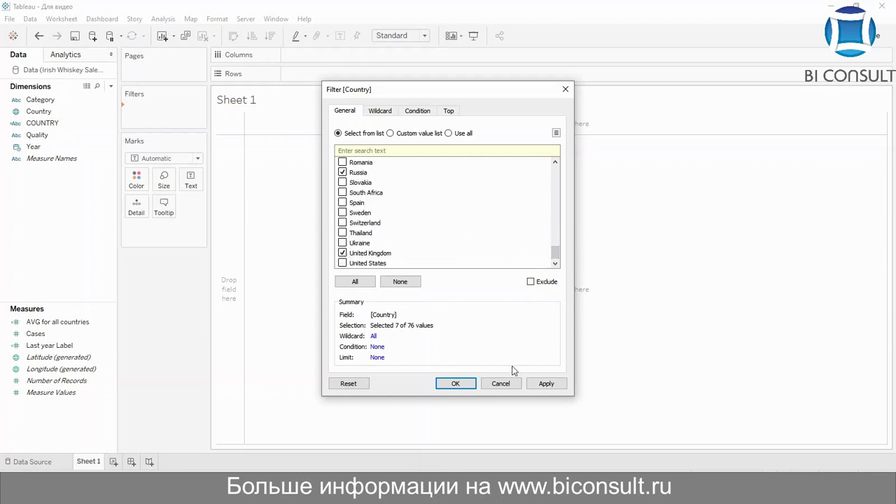
click(544, 384)
click(455, 383)
Add a Quality filter that excludes the Super Premium value.
click(48, 124)
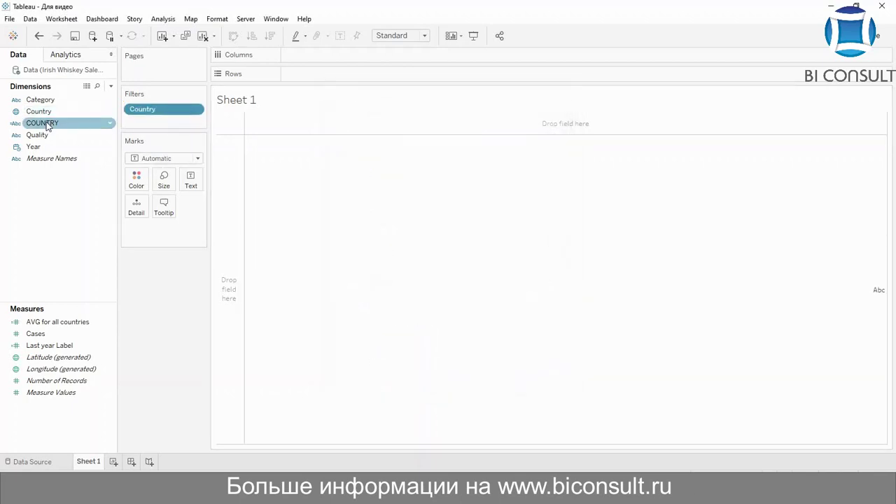
drag(38, 135, 147, 116)
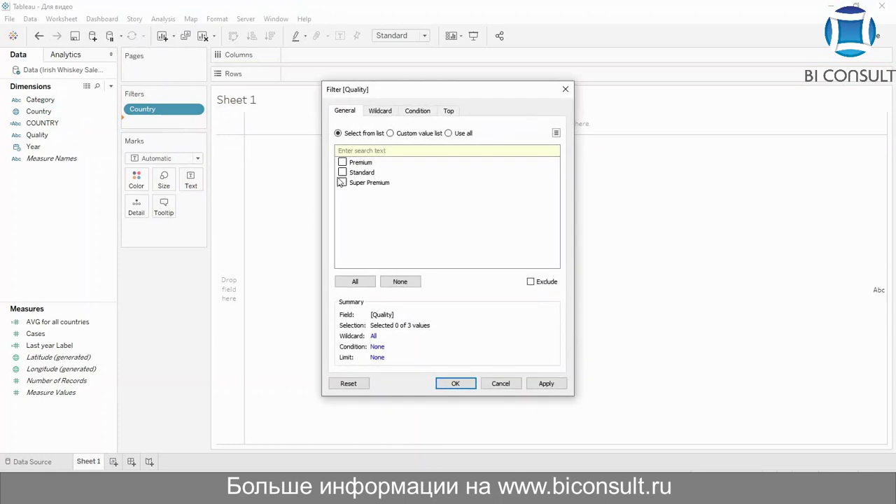
click(357, 184)
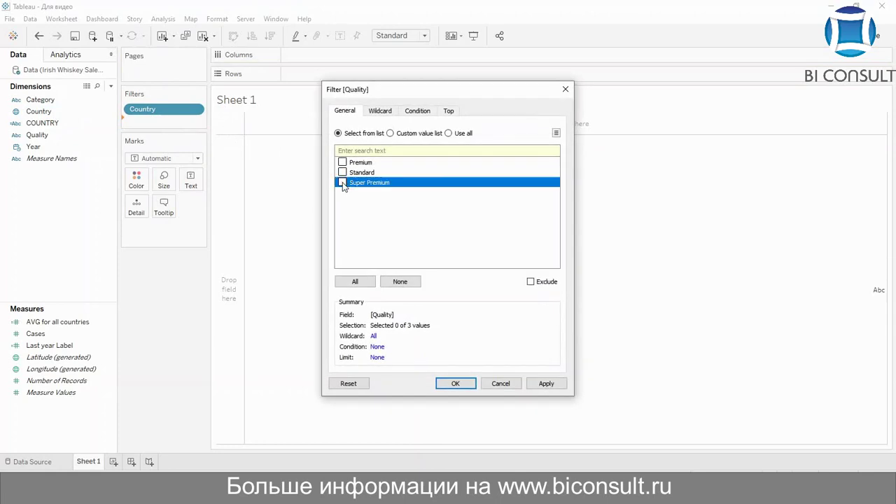
click(531, 281)
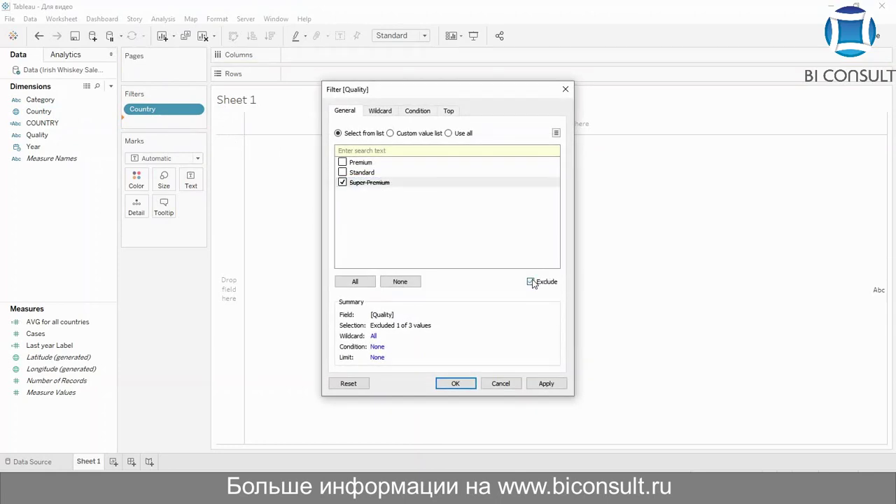
click(545, 383)
click(455, 383)
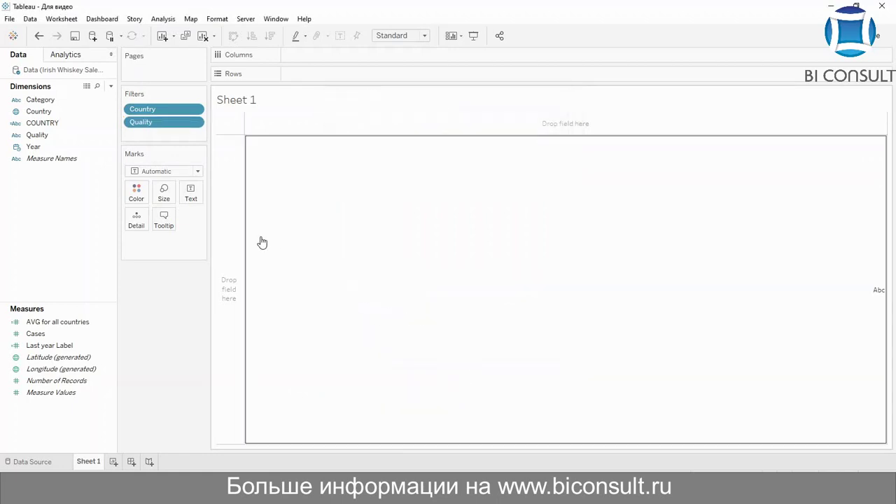
Add both the Country and the Quality filter to context.
right_click(149, 109)
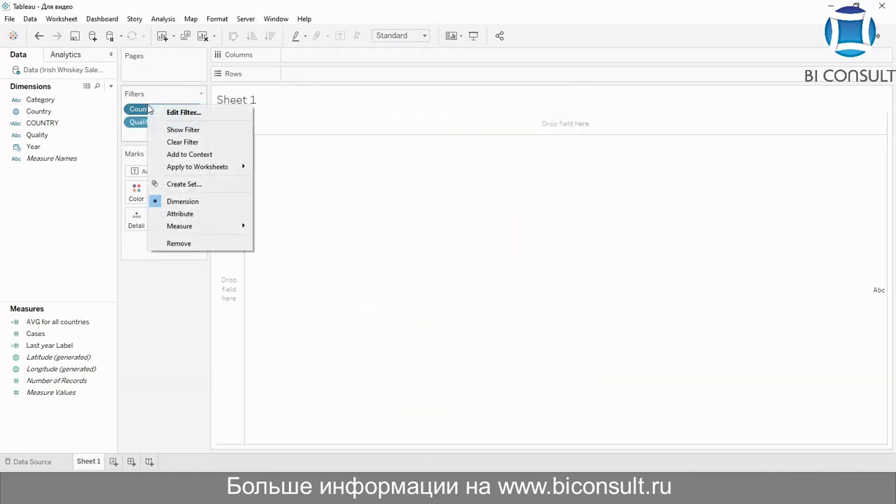
click(186, 153)
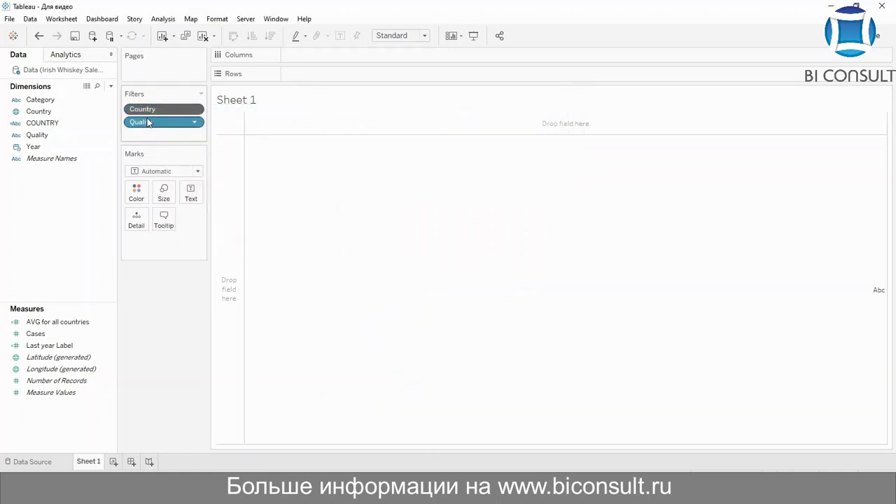
right_click(148, 123)
click(186, 168)
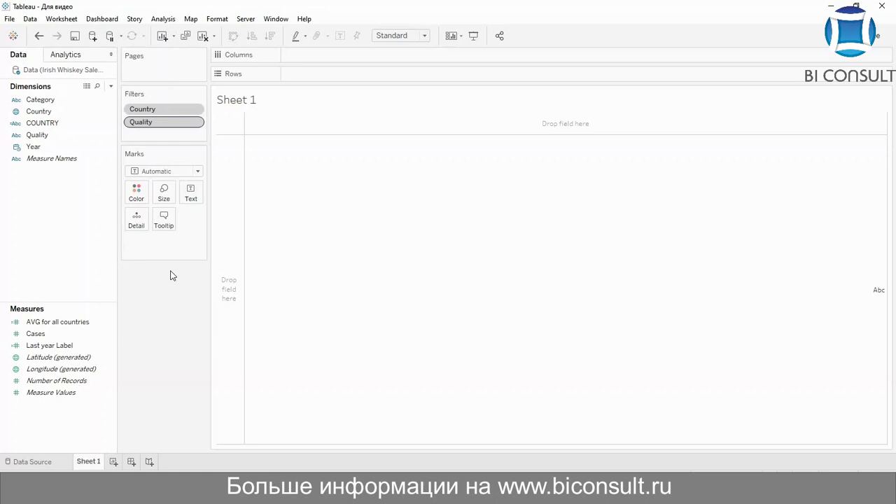
click(185, 138)
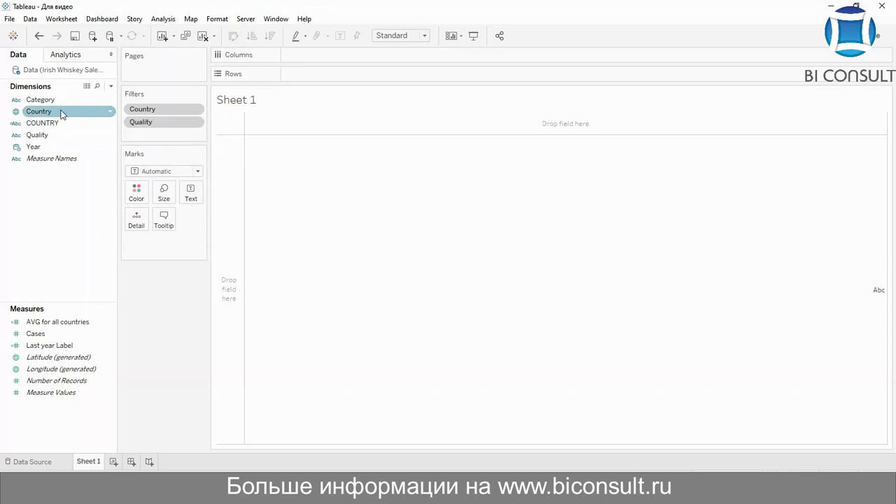
Lay out the sheet with COUNTRY and Year as columns and Quality as rows.
drag(52, 124, 312, 60)
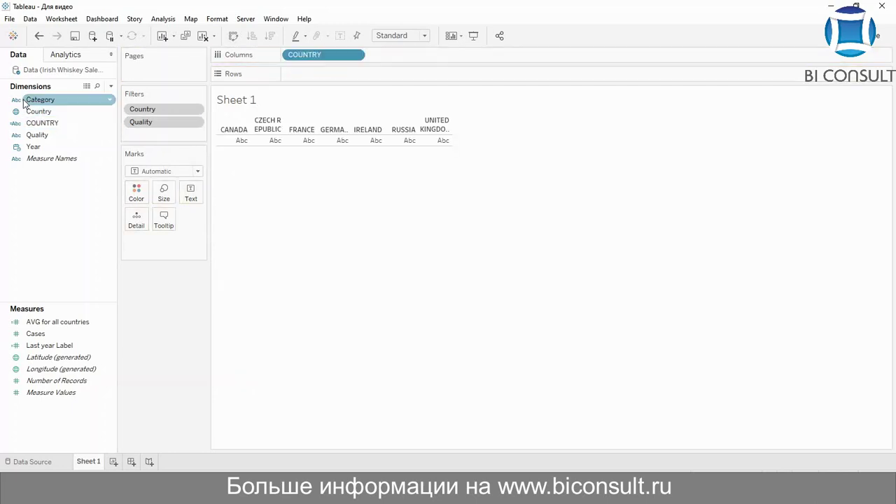
drag(33, 146, 427, 60)
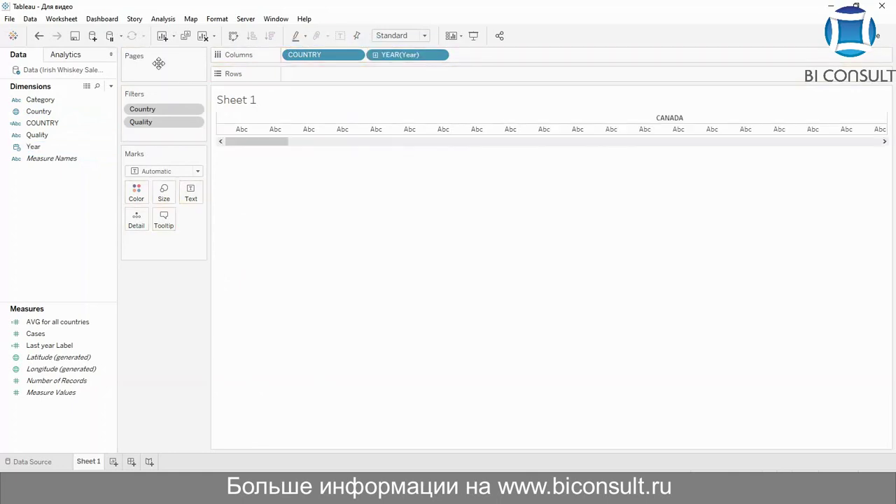
drag(36, 134, 288, 78)
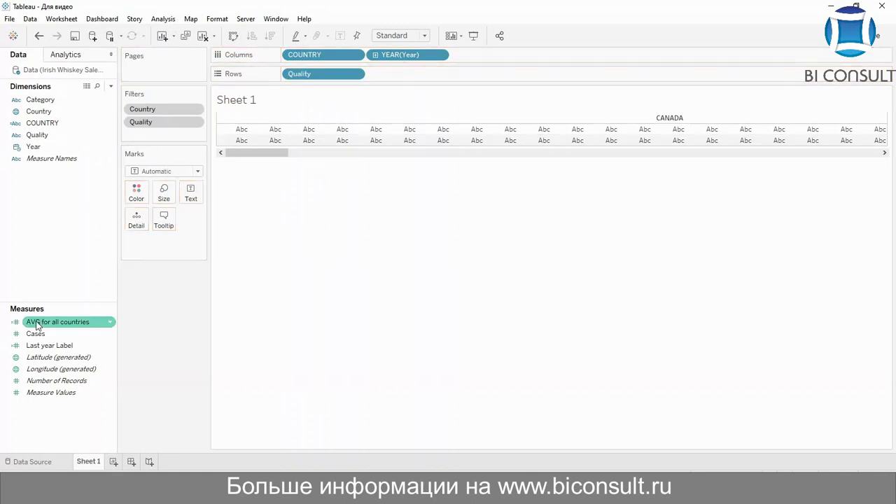
Add the Cases measure to the rows after Quality, followed by Last year Label.
click(46, 345)
drag(47, 339, 424, 75)
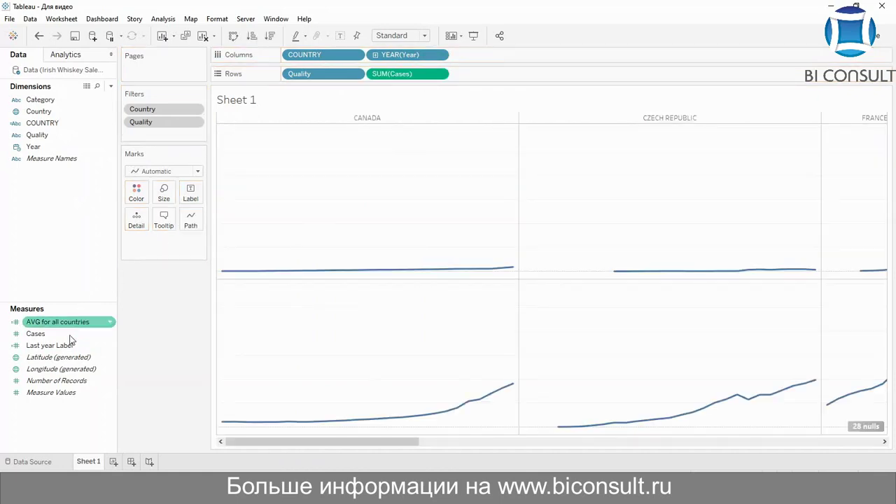
drag(56, 345, 479, 77)
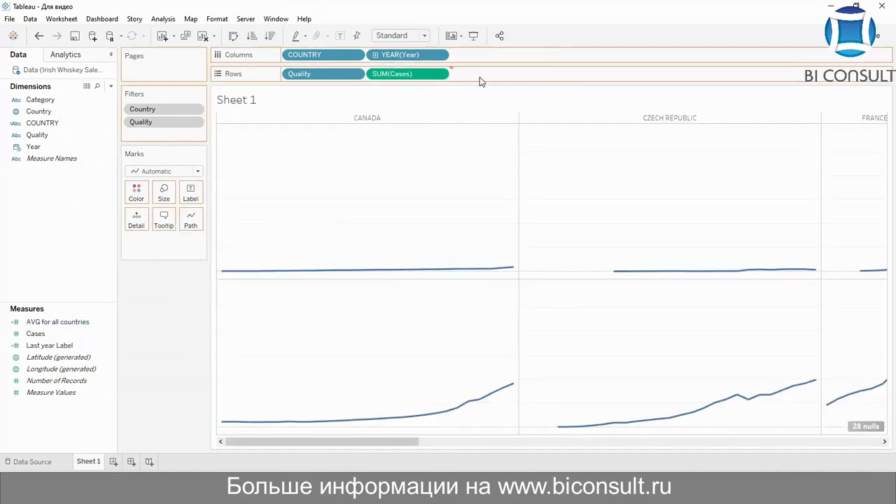
Replace Last year Label in the rows with AVG for all countries and plot it on a dual axis with Cases.
right_click(489, 75)
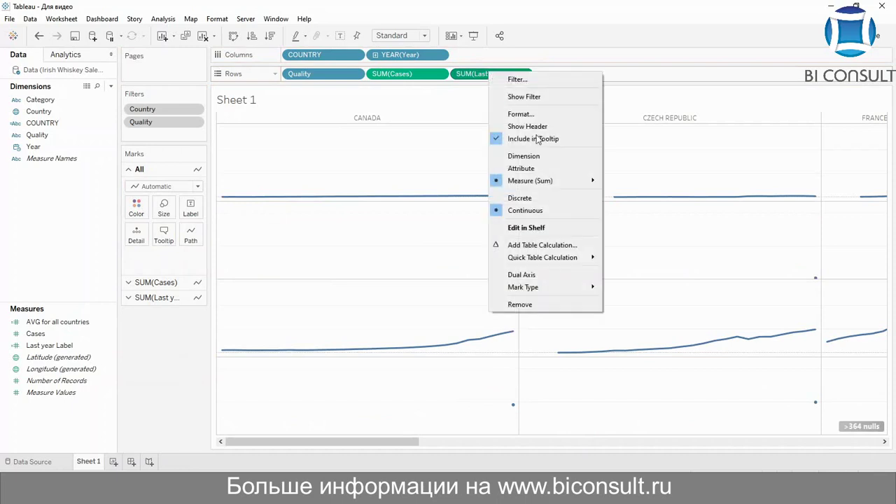
click(541, 274)
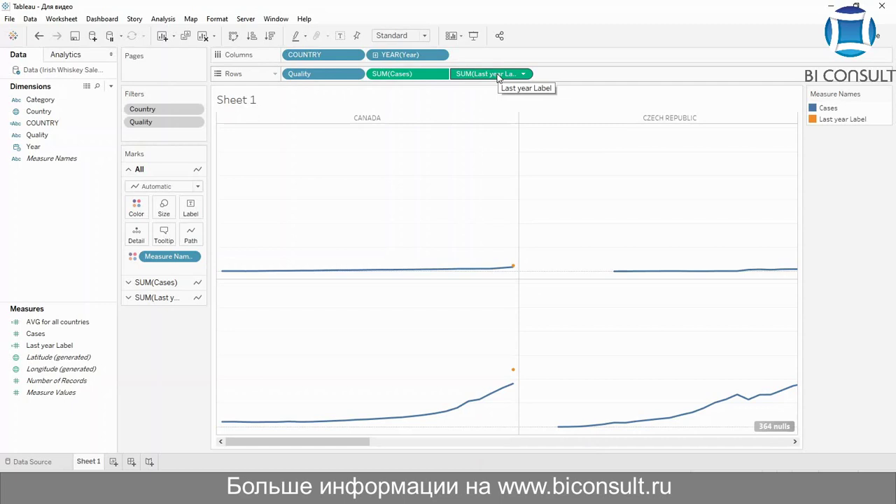
drag(498, 74, 70, 135)
drag(56, 322, 491, 84)
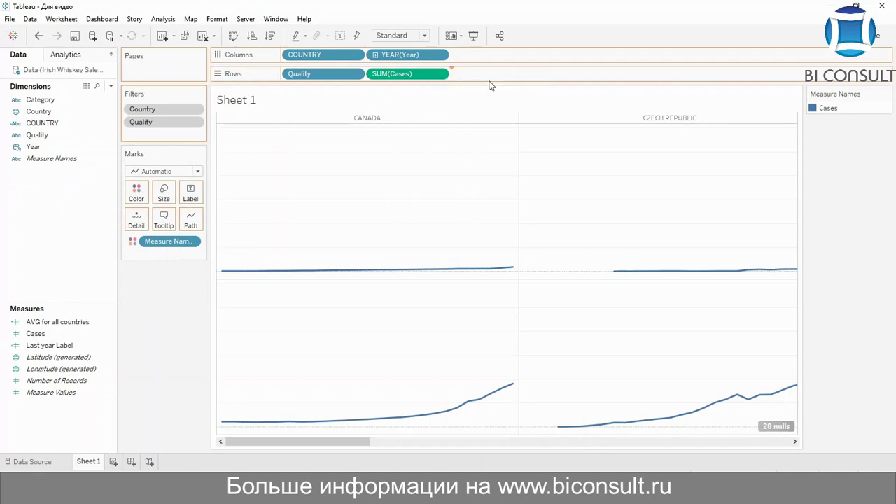
right_click(495, 77)
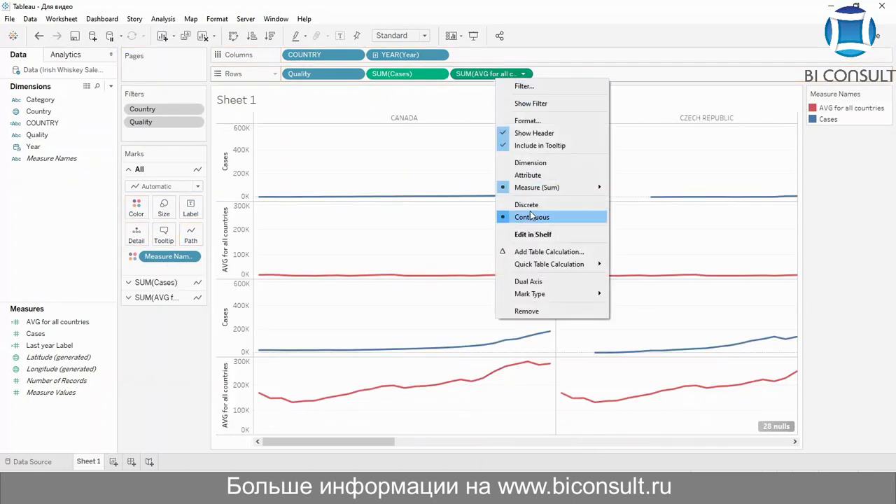
click(533, 282)
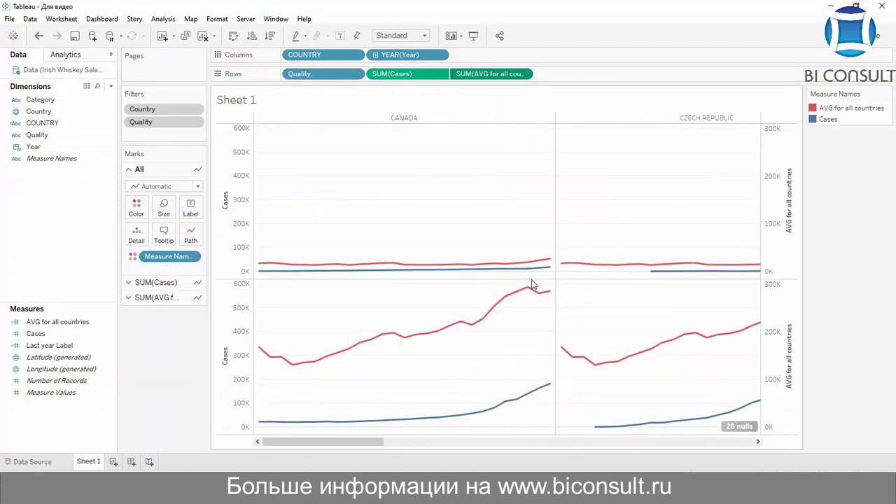
Change all marks to the Area type and fit the chart to Entire View.
mouse_move(540, 263)
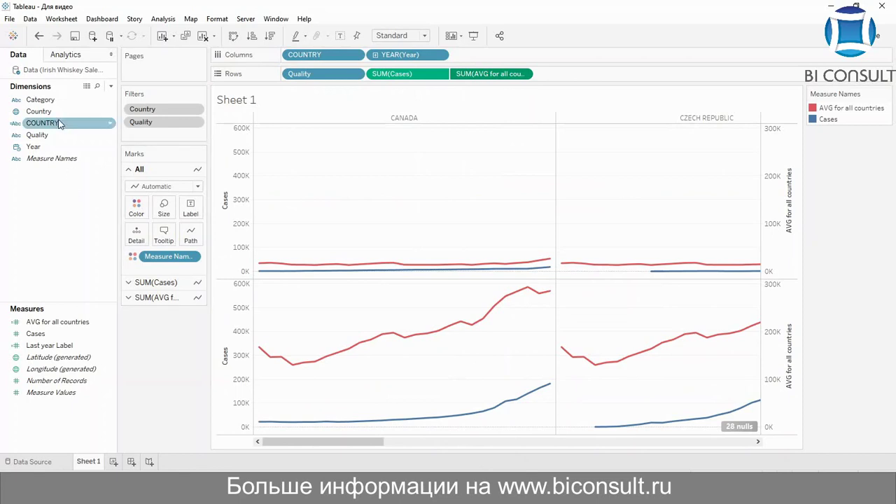
click(151, 188)
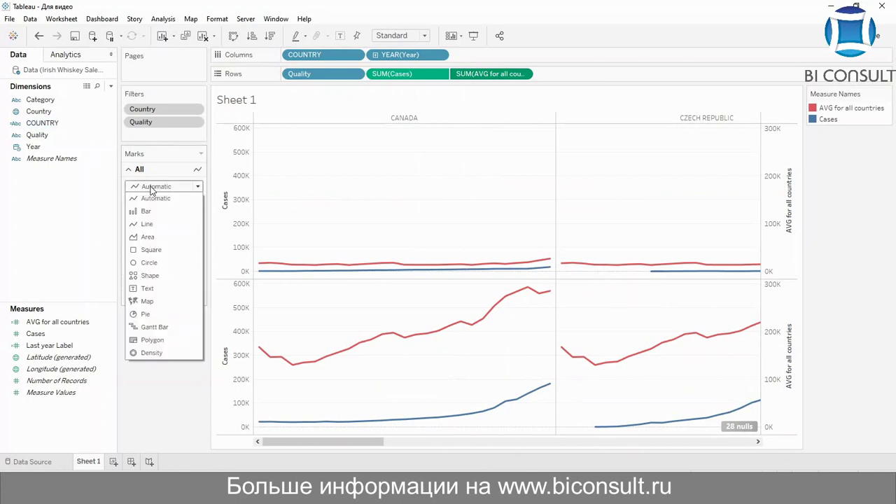
click(156, 237)
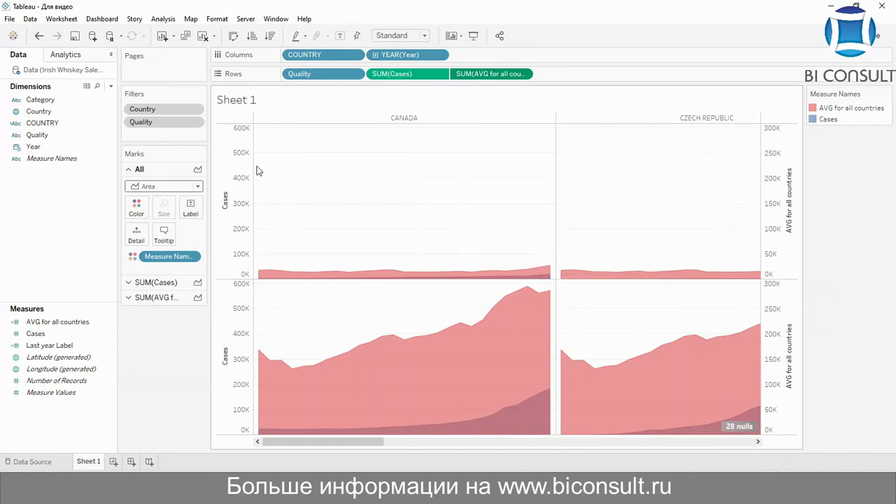
click(415, 39)
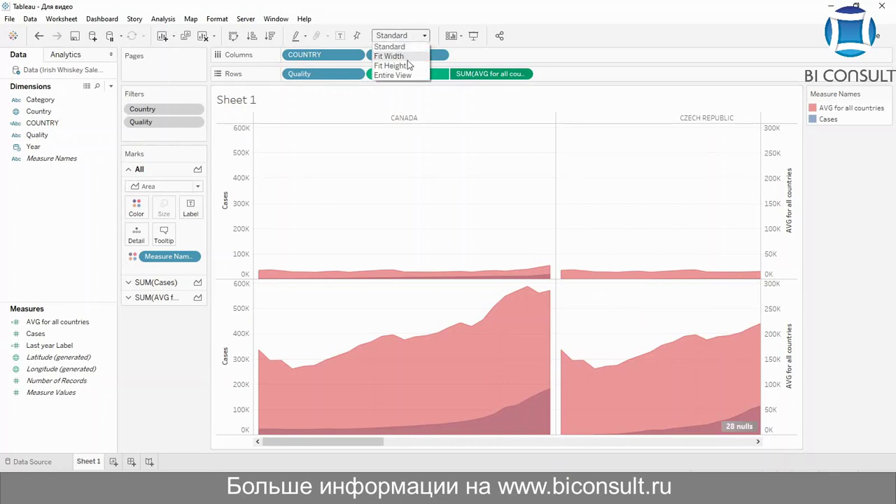
click(396, 75)
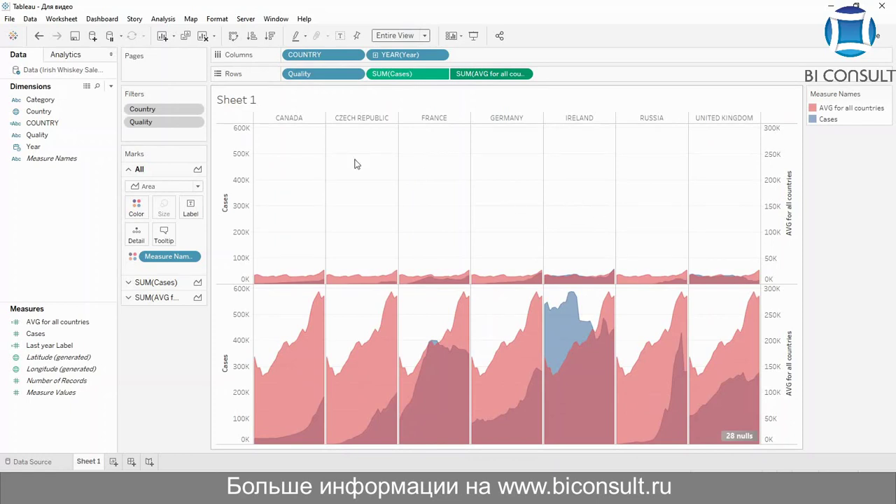
Synchronize the dual axes and give the Cases axis independent ranges for each row or column.
right_click(239, 166)
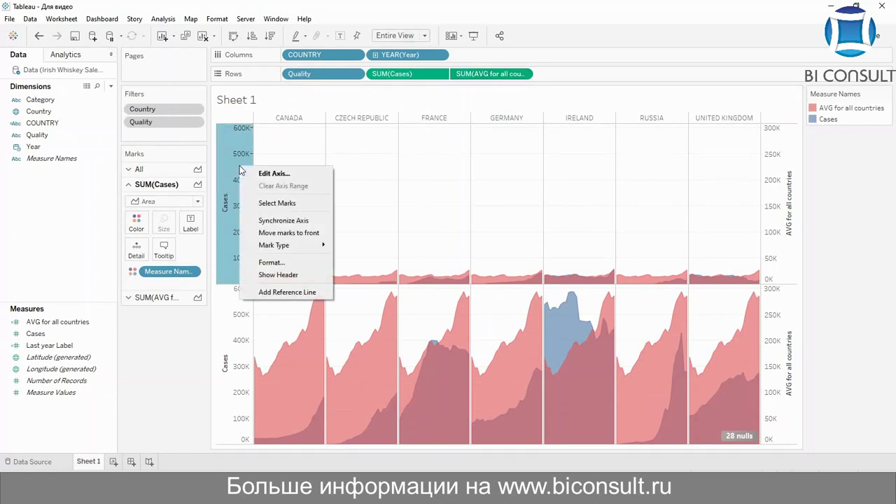
click(296, 220)
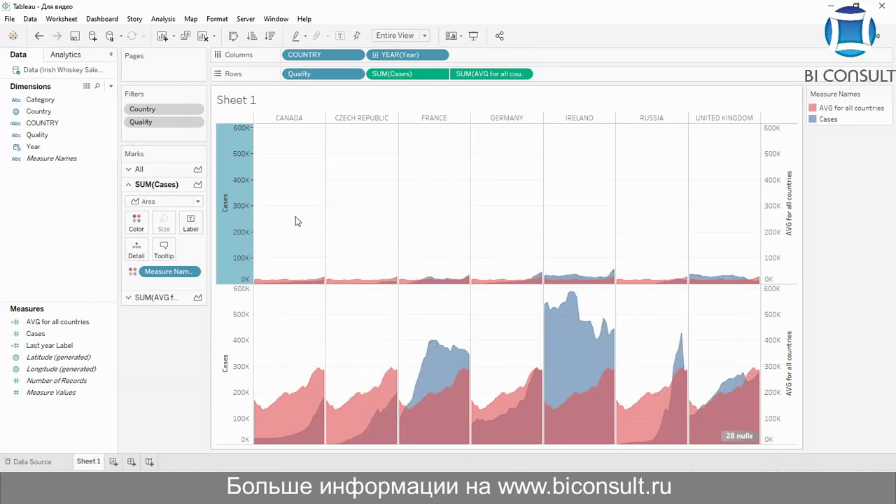
right_click(249, 169)
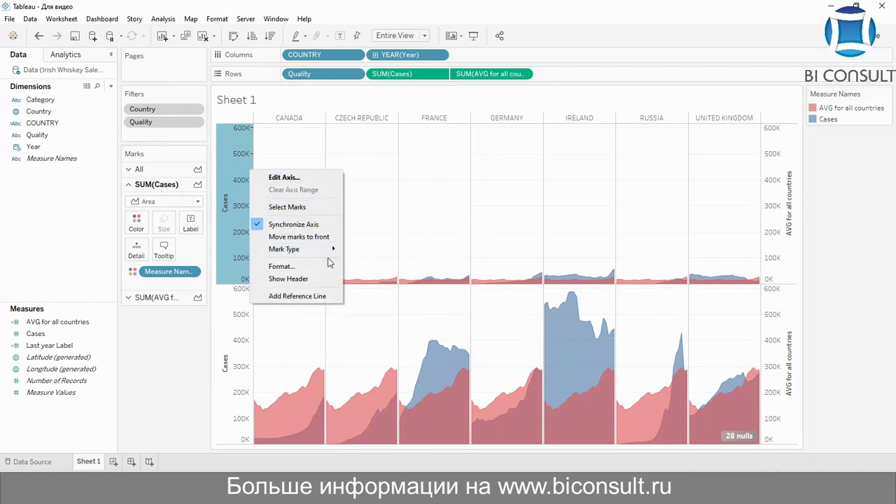
click(310, 178)
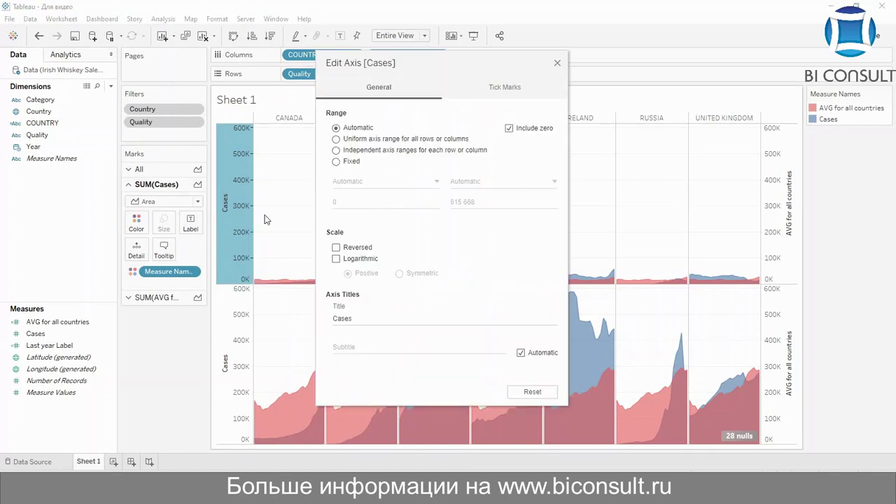
click(369, 149)
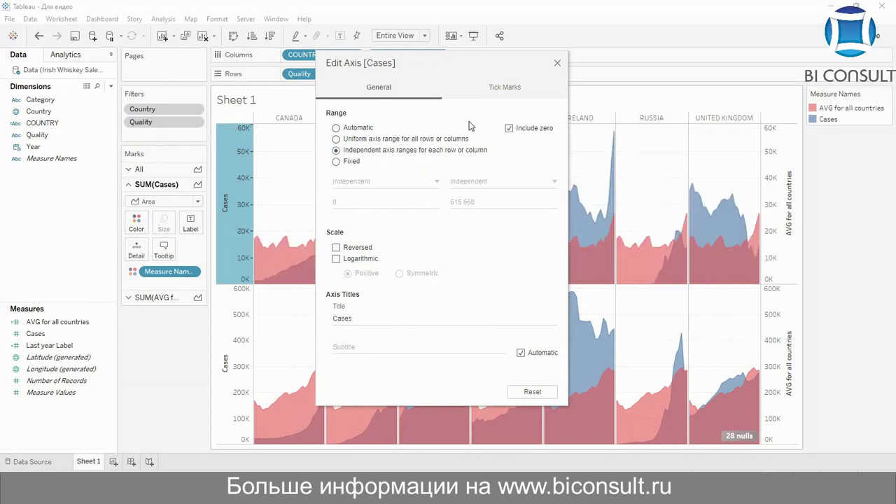
click(557, 64)
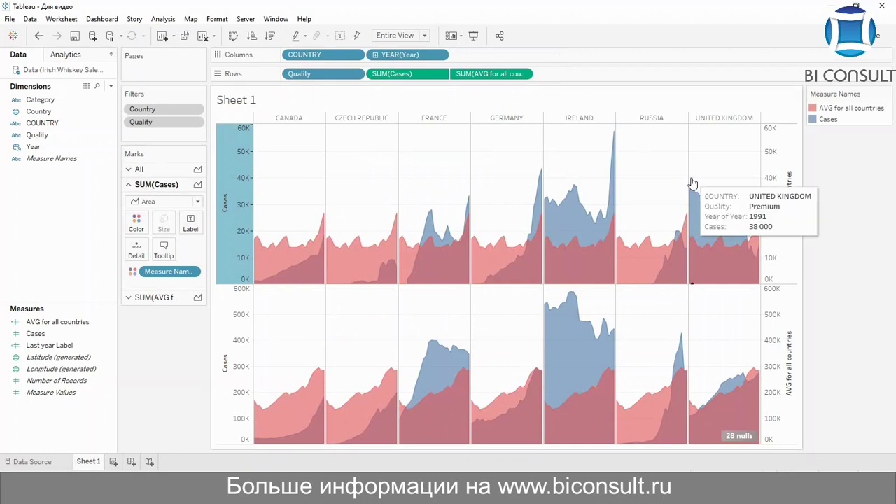
click(667, 166)
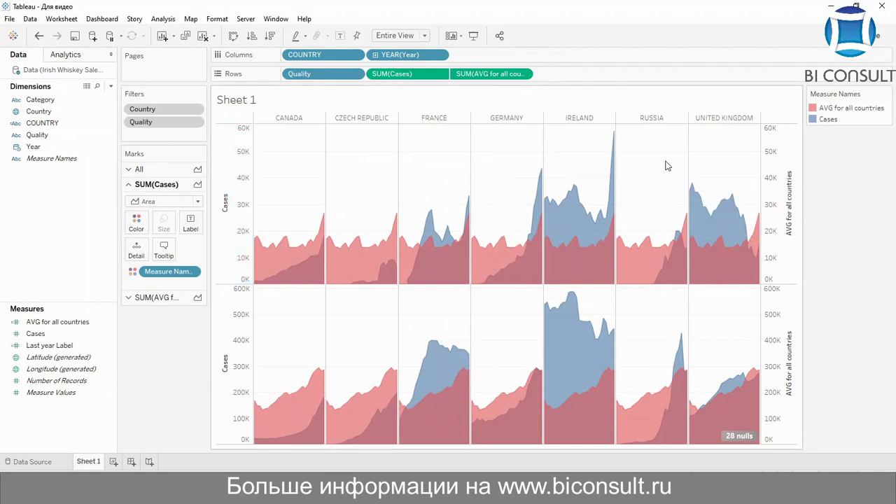
Hide the axis headers of the chart.
right_click(246, 185)
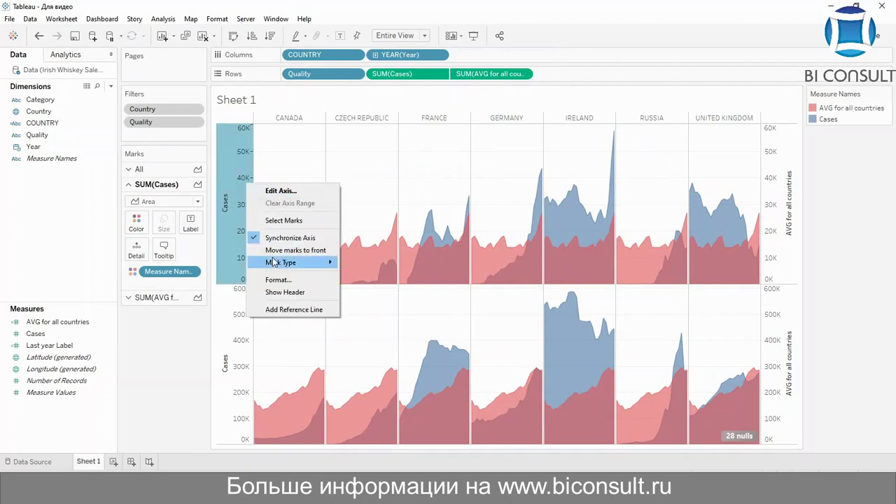
key(Escape)
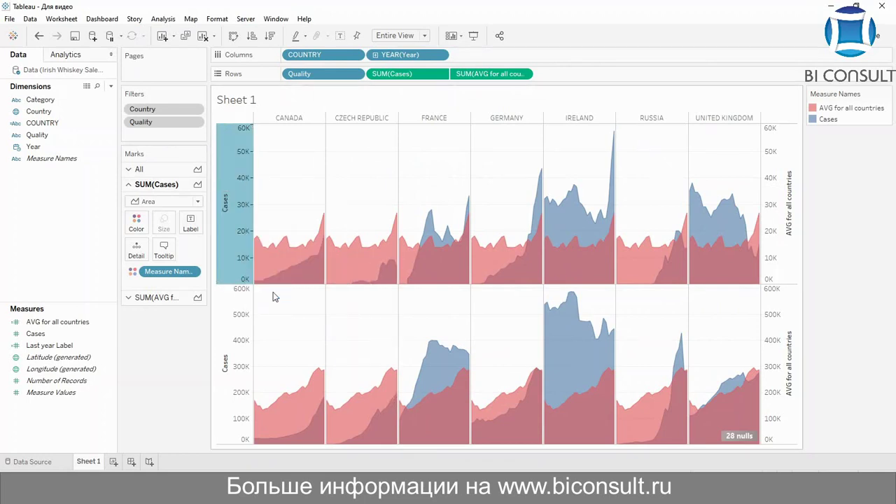
right_click(265, 198)
click(301, 290)
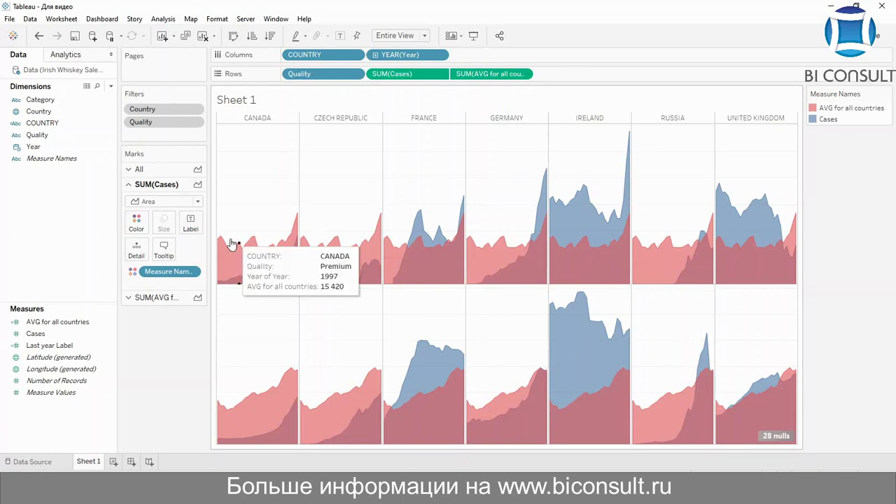
Review which values the Quality filter excludes and close its settings.
click(194, 123)
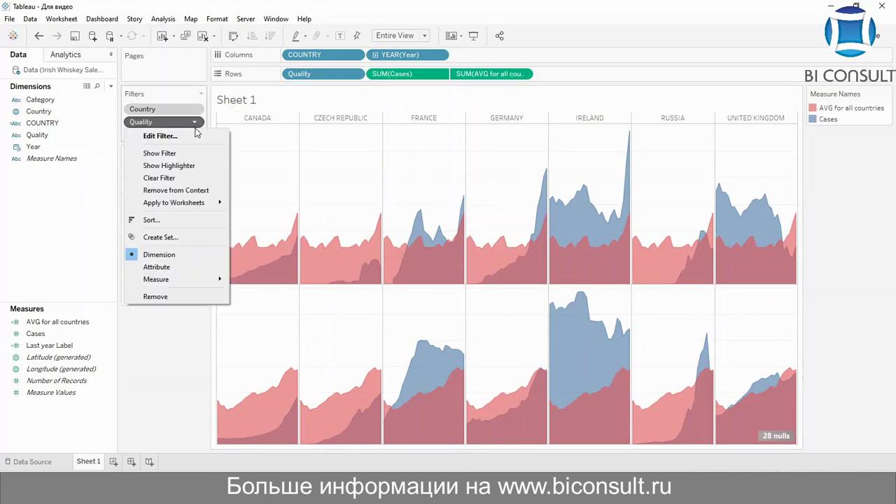
click(197, 135)
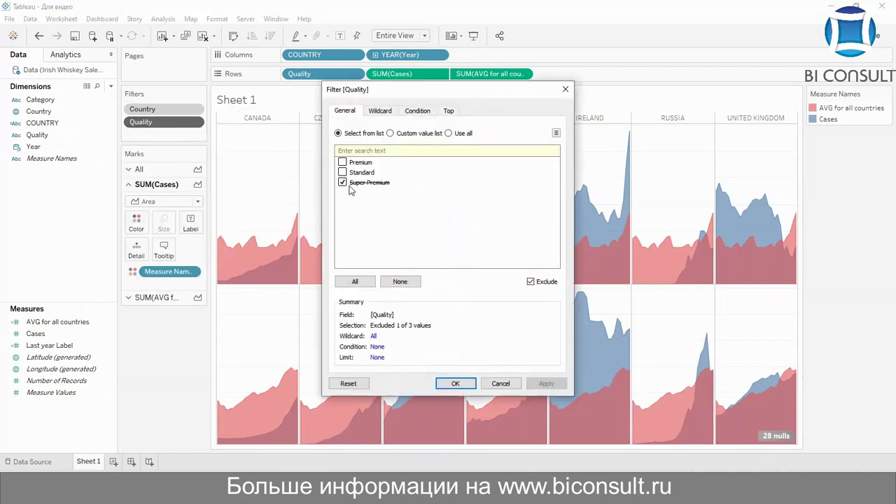
click(563, 90)
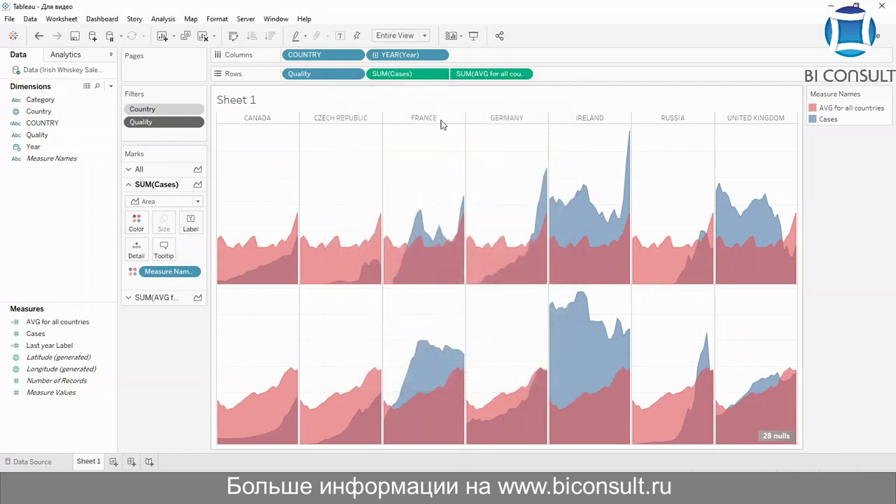
Remove both the Quality and the Country filter from context.
right_click(180, 127)
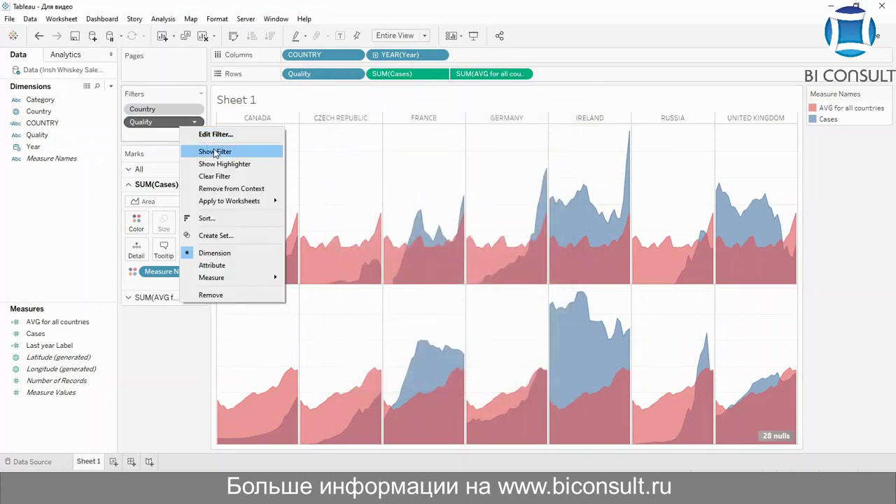
click(241, 197)
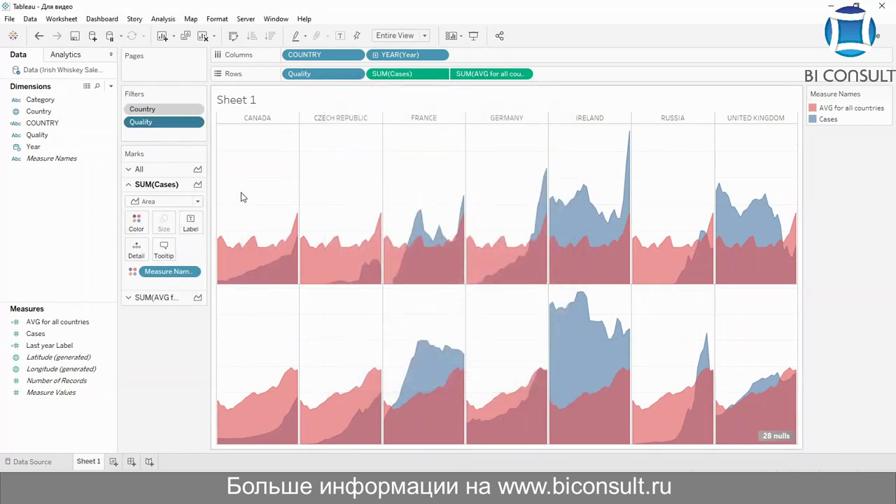
right_click(174, 119)
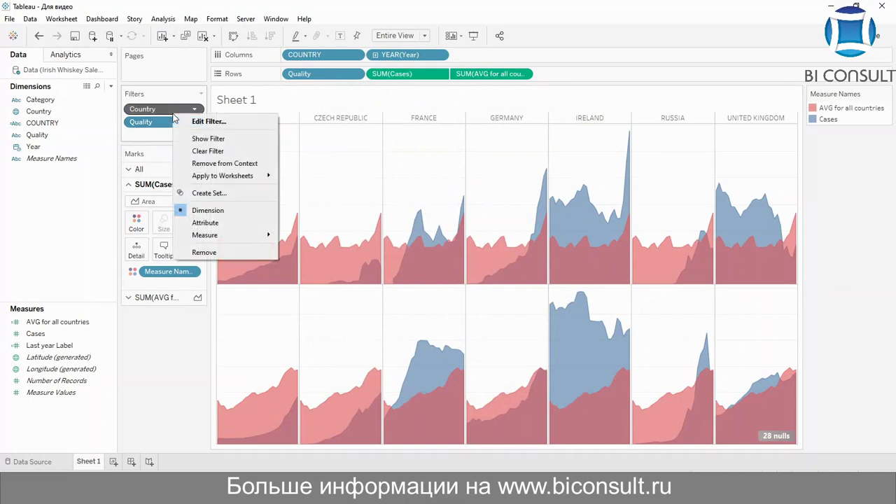
click(239, 165)
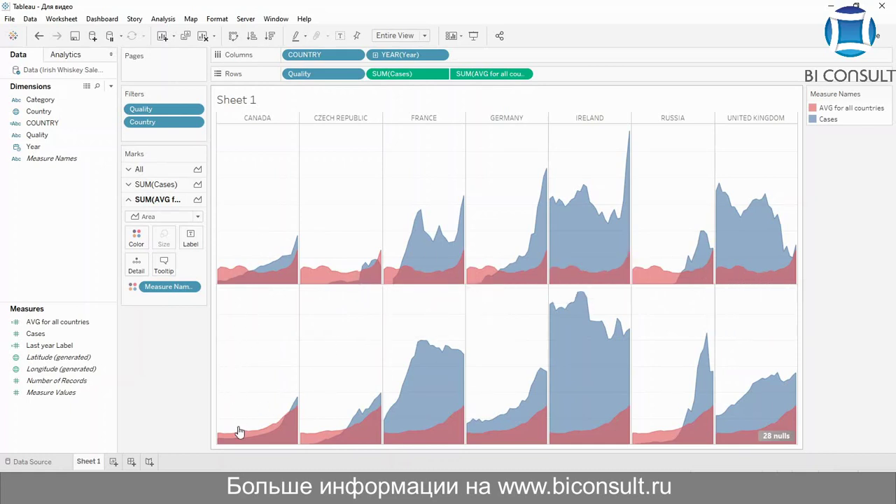
Add the Country filter back to context, followed by the Quality filter.
mouse_move(243, 435)
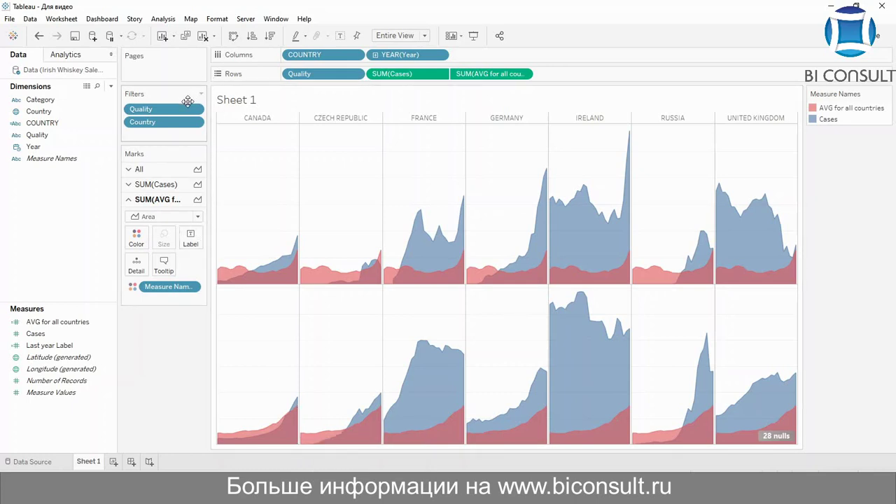
right_click(177, 126)
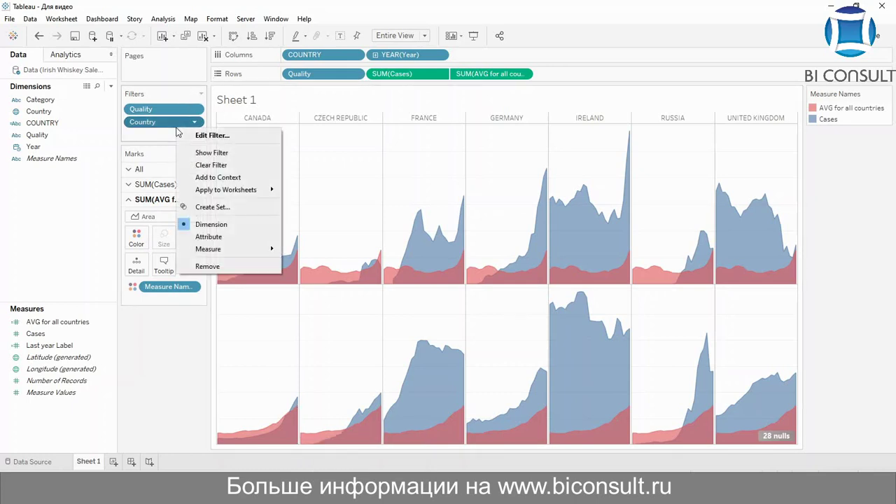
click(230, 177)
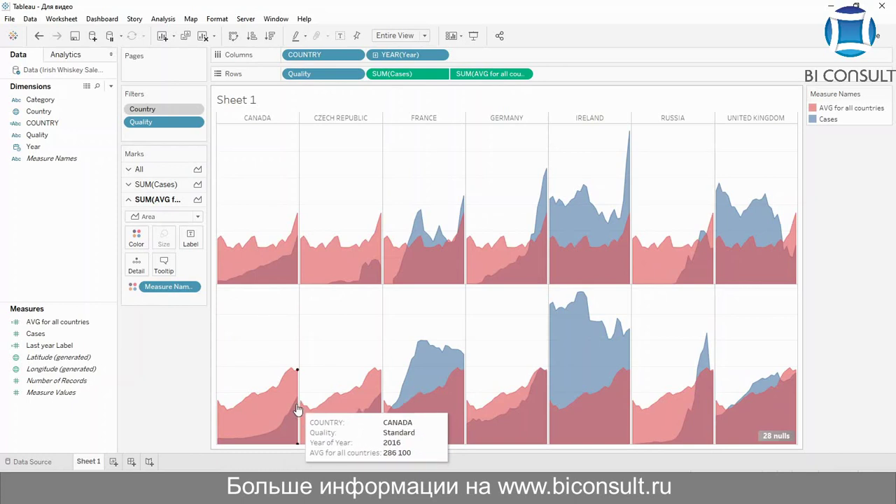
right_click(165, 109)
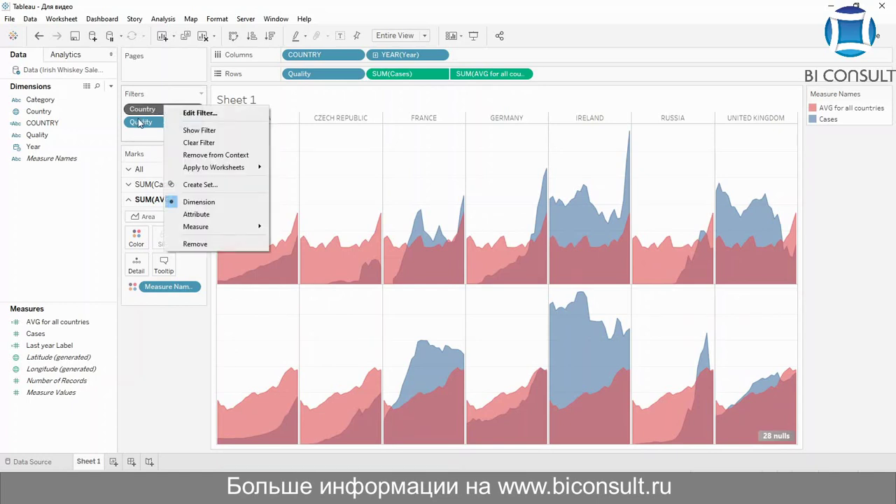
click(138, 125)
right_click(138, 124)
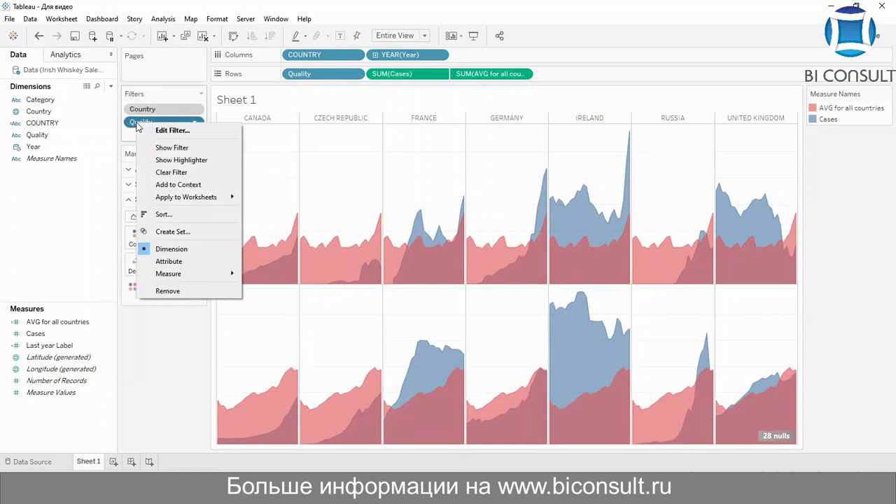
click(184, 184)
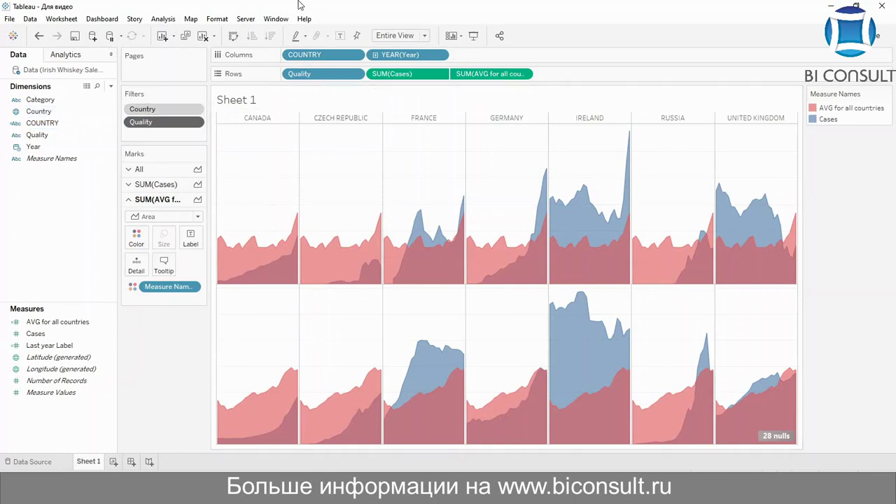
Remove the column divider borders from the chart by setting their level to the minimum and the pane divider to None.
click(217, 19)
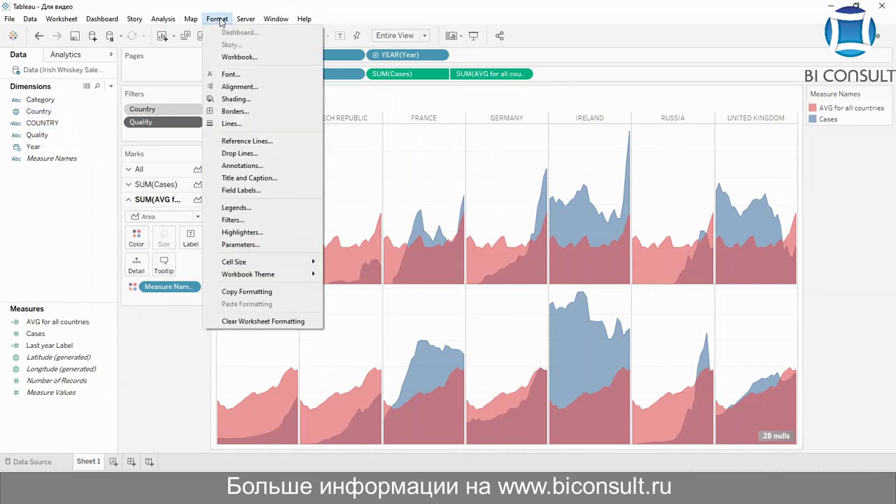
click(242, 112)
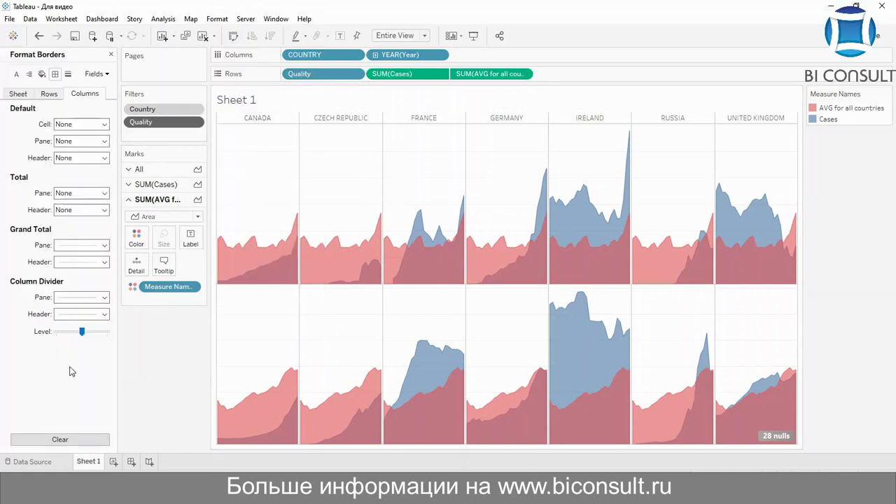
drag(81, 333, 56, 332)
click(98, 297)
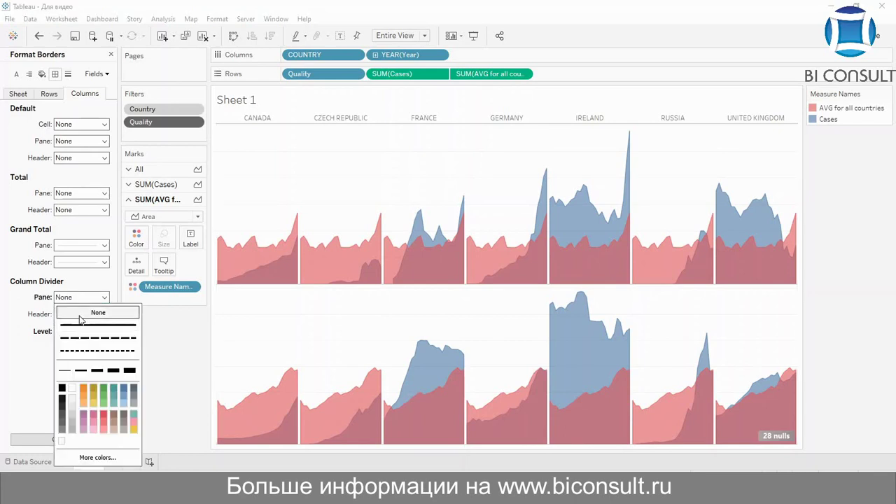
click(81, 314)
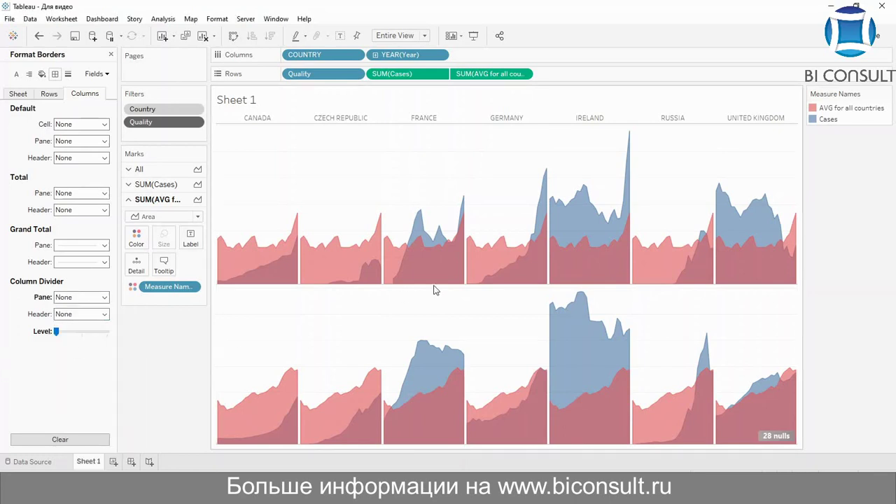
mouse_move(627, 262)
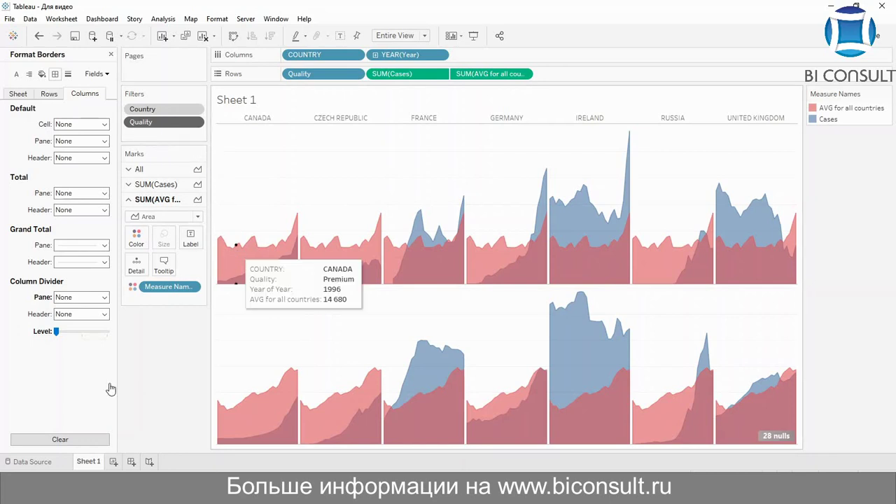
Create a new worksheet with COUNTRY and Year as columns and Cases as rows.
click(114, 462)
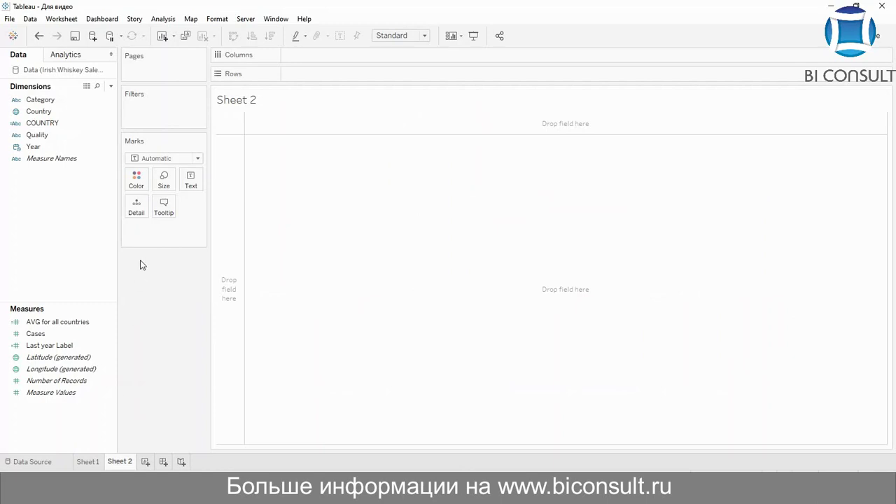
click(48, 111)
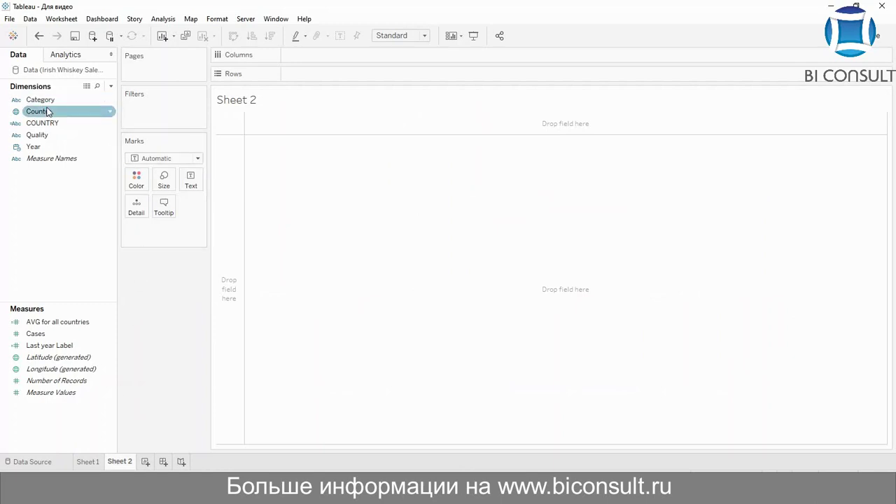
drag(42, 122, 327, 54)
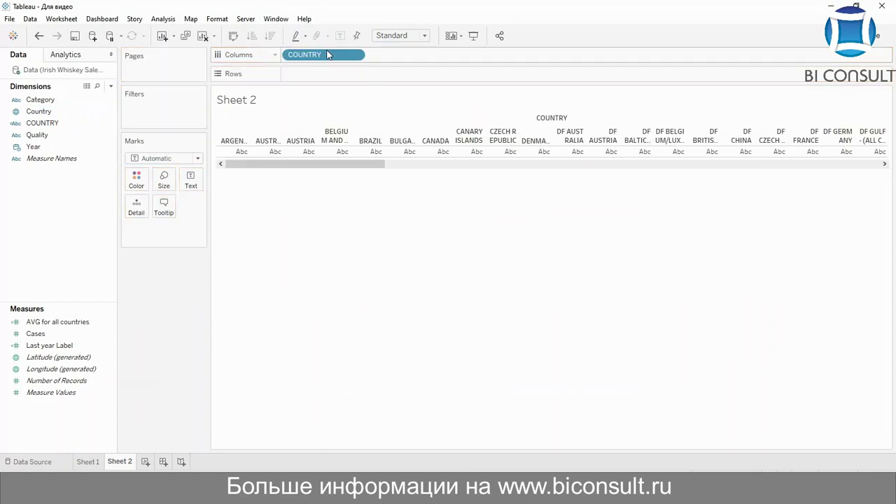
click(36, 135)
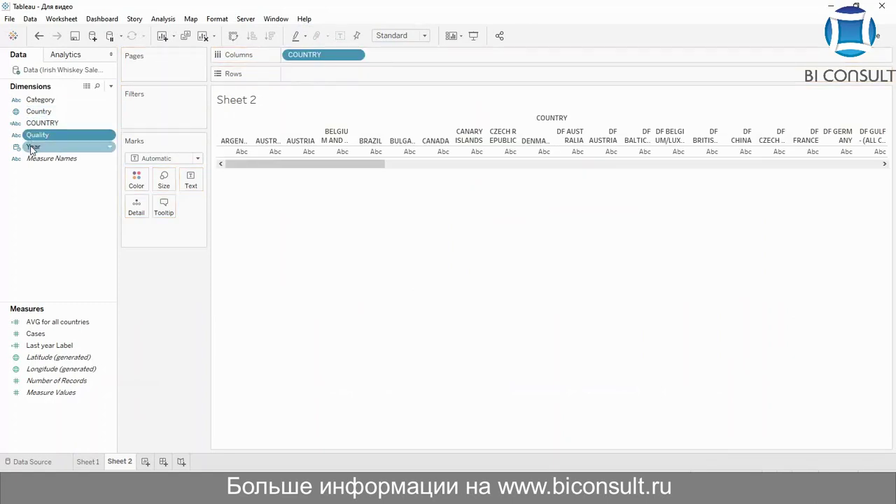
drag(31, 148, 393, 60)
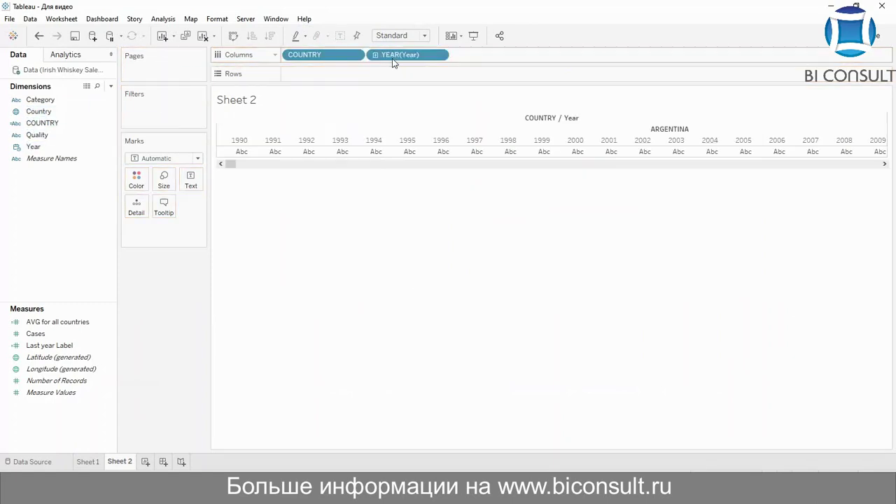
click(56, 321)
drag(35, 334, 313, 76)
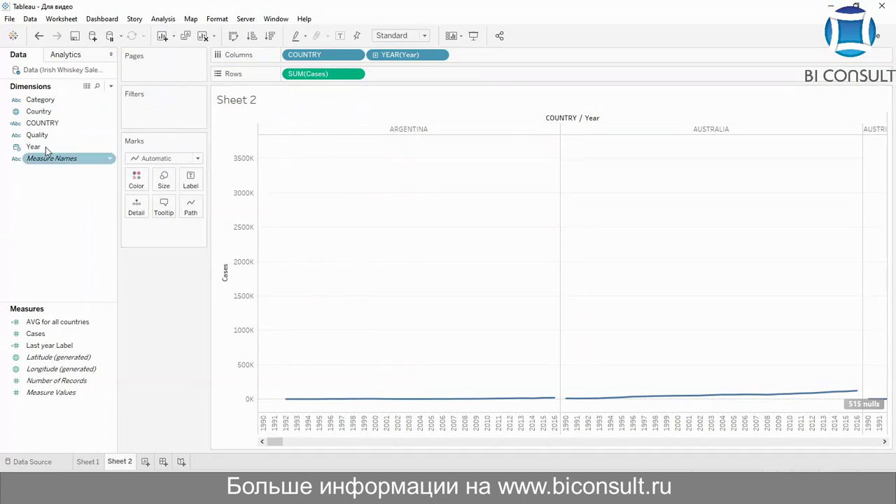
Add Quality to the line marks as detail and also use it to color them.
drag(42, 126, 130, 203)
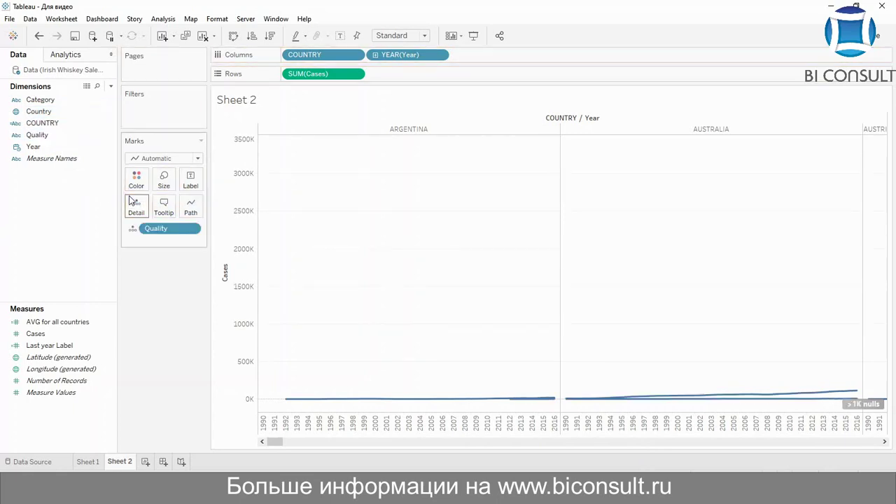
click(38, 146)
drag(37, 134, 137, 179)
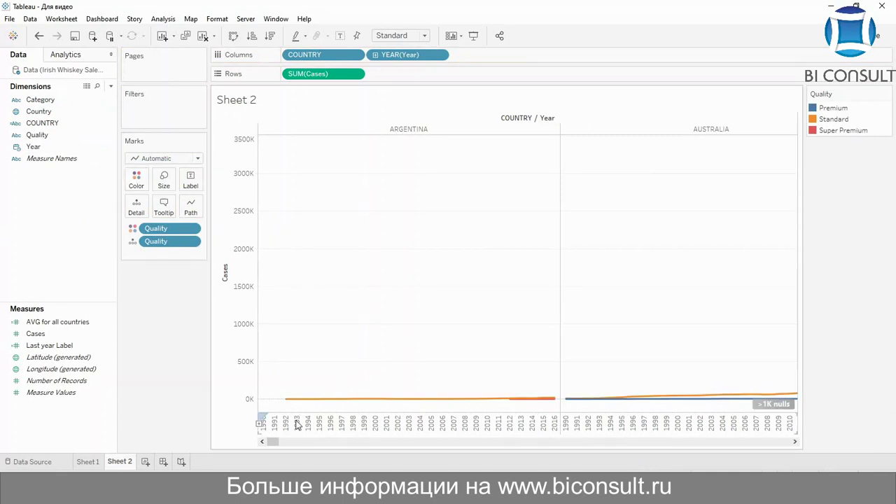
drag(273, 444, 784, 444)
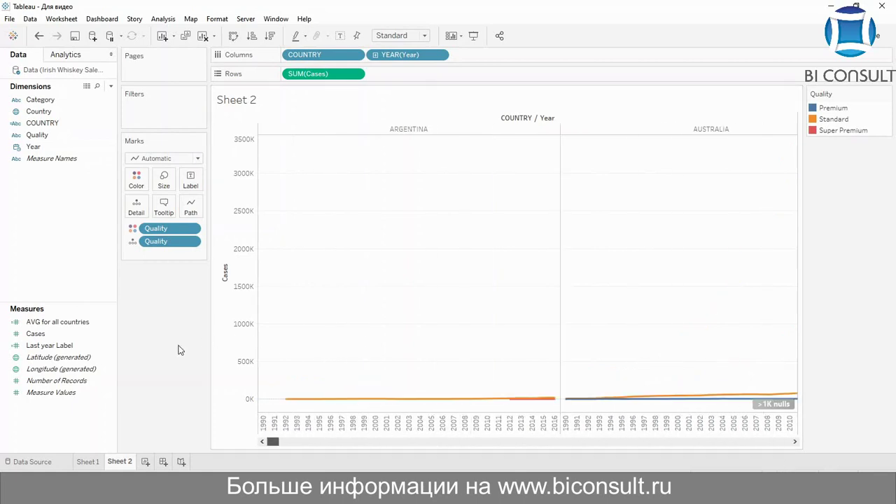
Apply Sheet 1's Country and Quality filters to all worksheets using this data source.
click(86, 463)
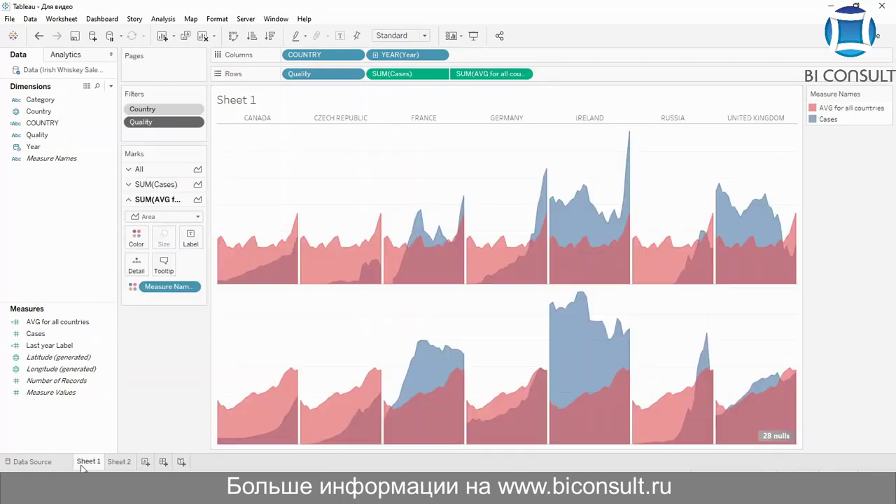
right_click(154, 112)
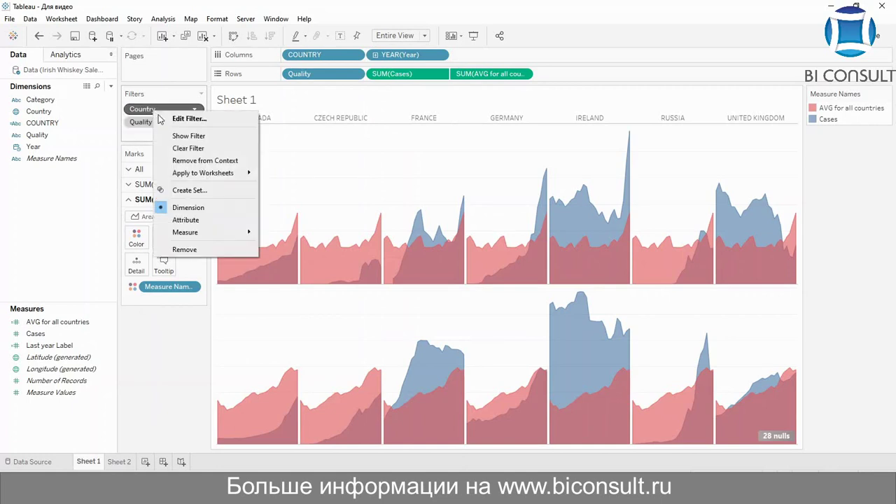
mouse_move(238, 173)
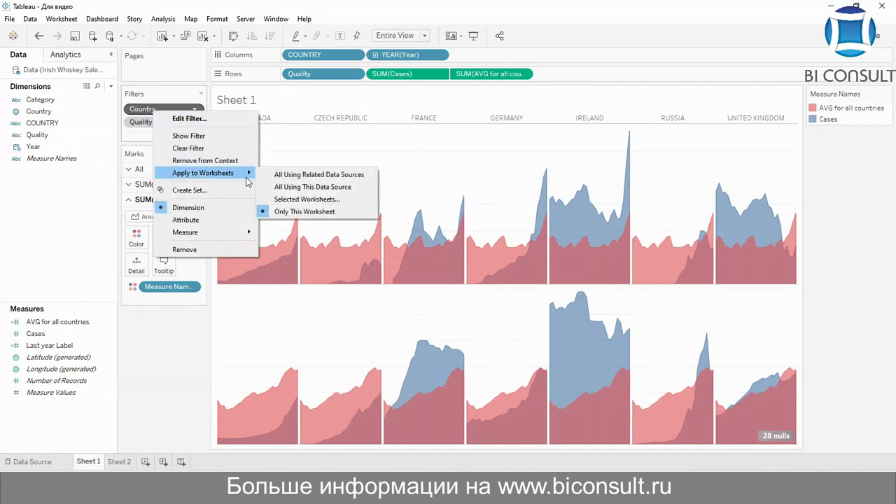
click(320, 187)
right_click(181, 124)
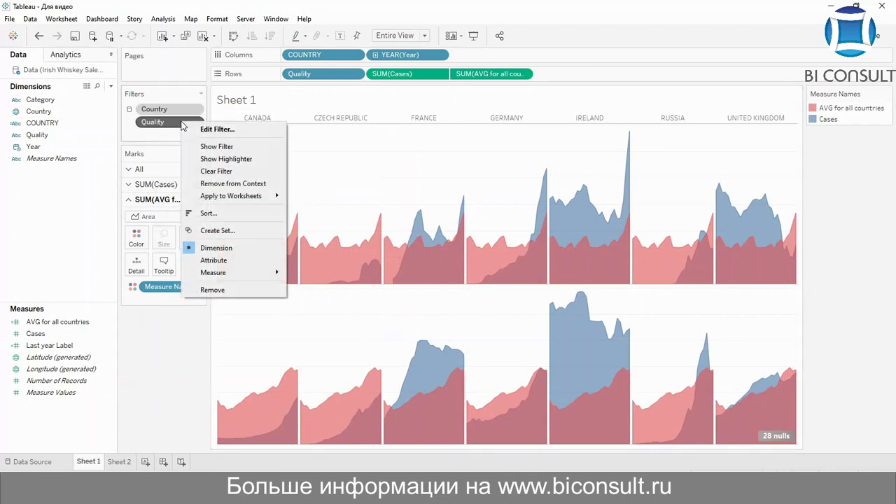
mouse_move(245, 199)
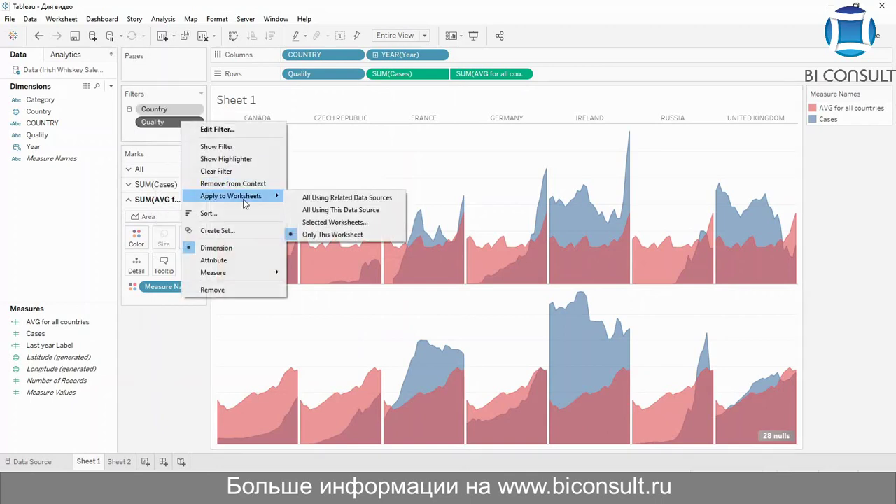
click(329, 210)
Change Sheet 2's mark type to Area and fit the chart to Entire View.
click(119, 462)
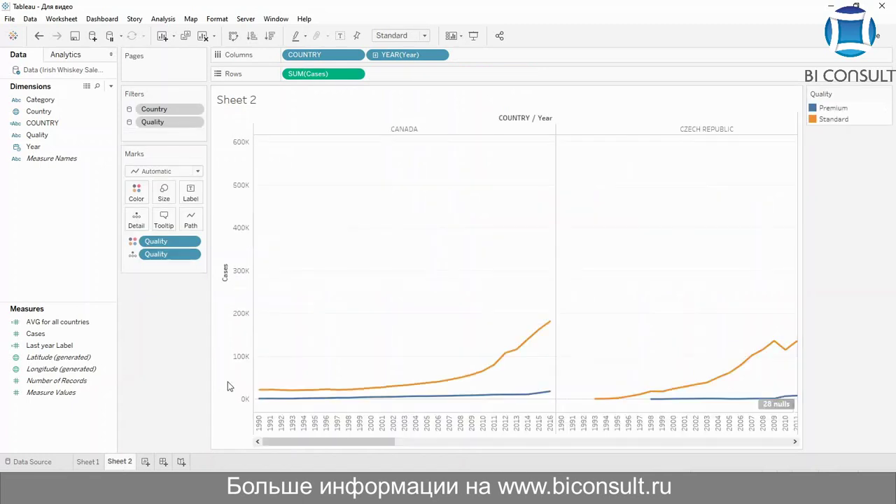
click(189, 172)
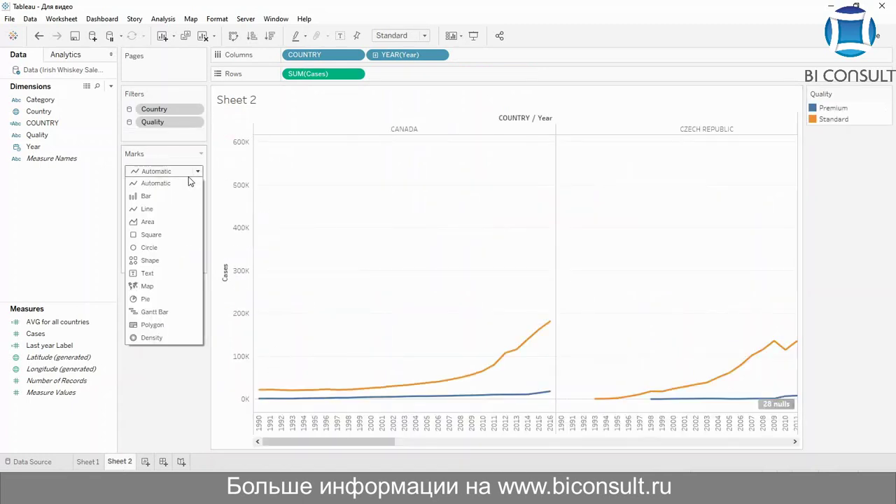
click(160, 222)
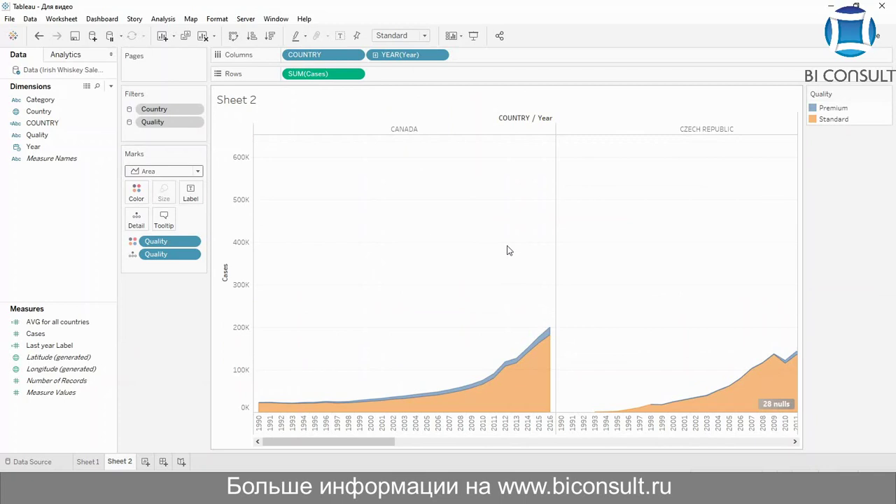
click(422, 35)
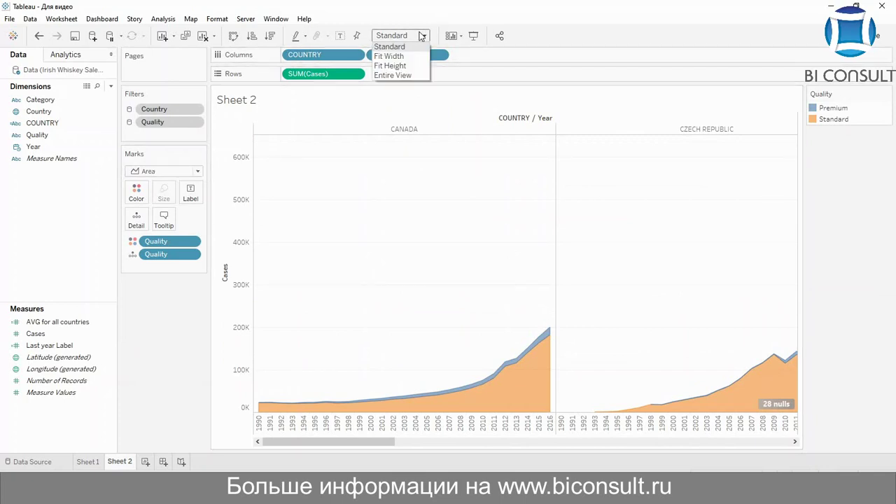
click(403, 75)
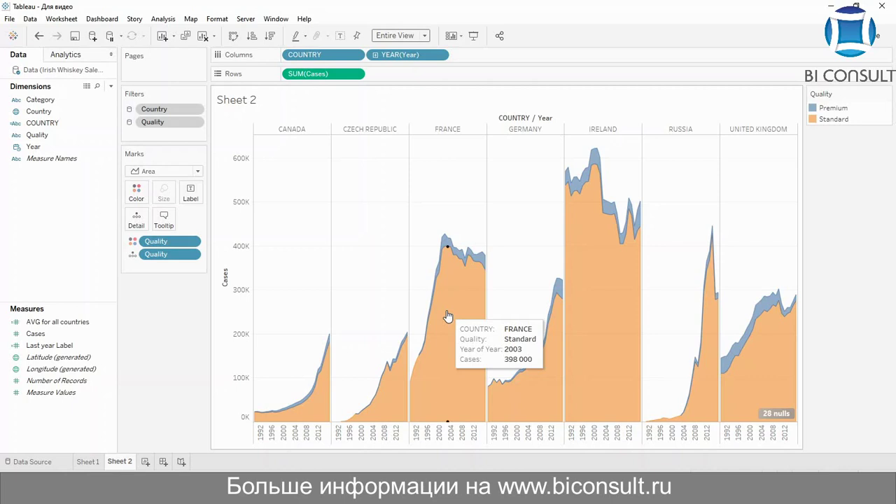
Hide the year header and the Cases axis header on Sheet 2.
right_click(291, 441)
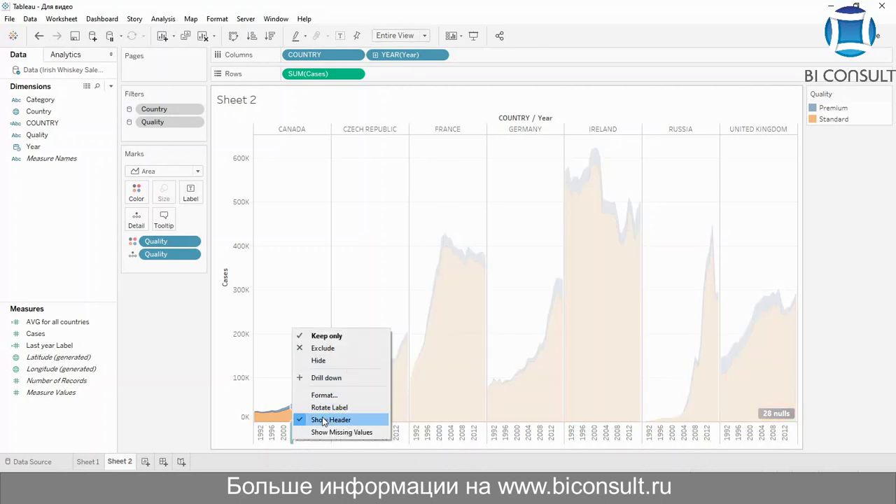
click(324, 420)
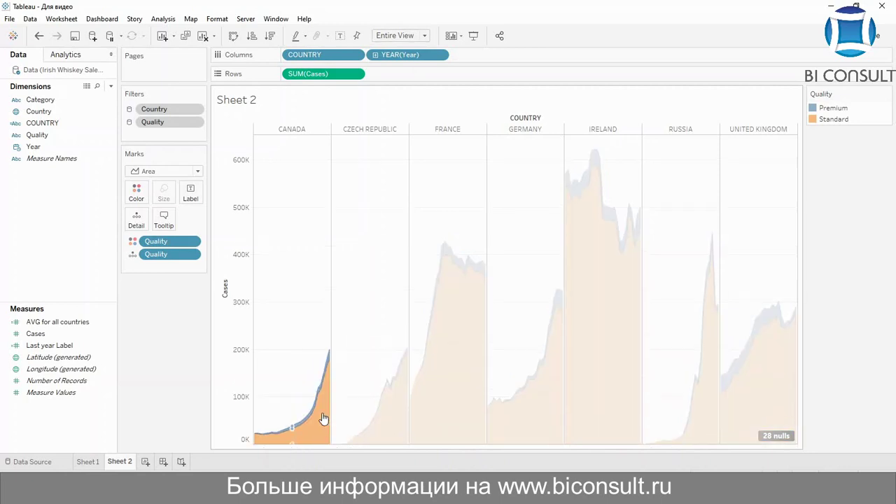
right_click(234, 256)
click(270, 324)
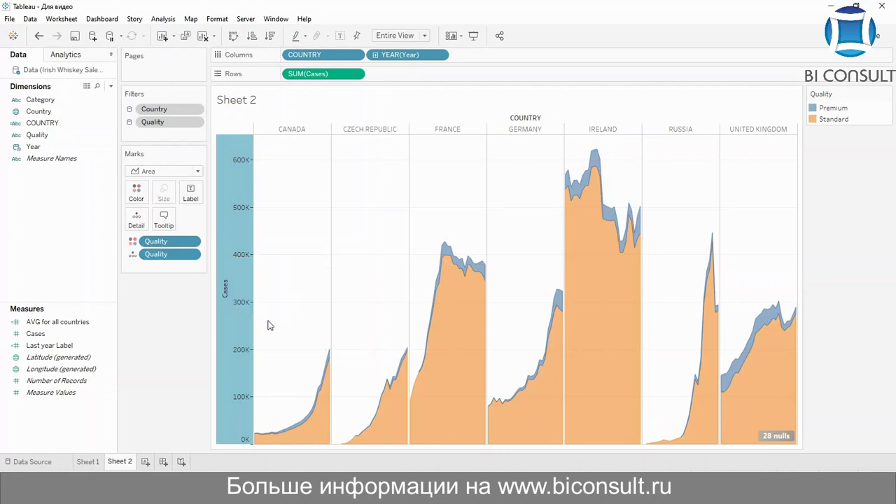